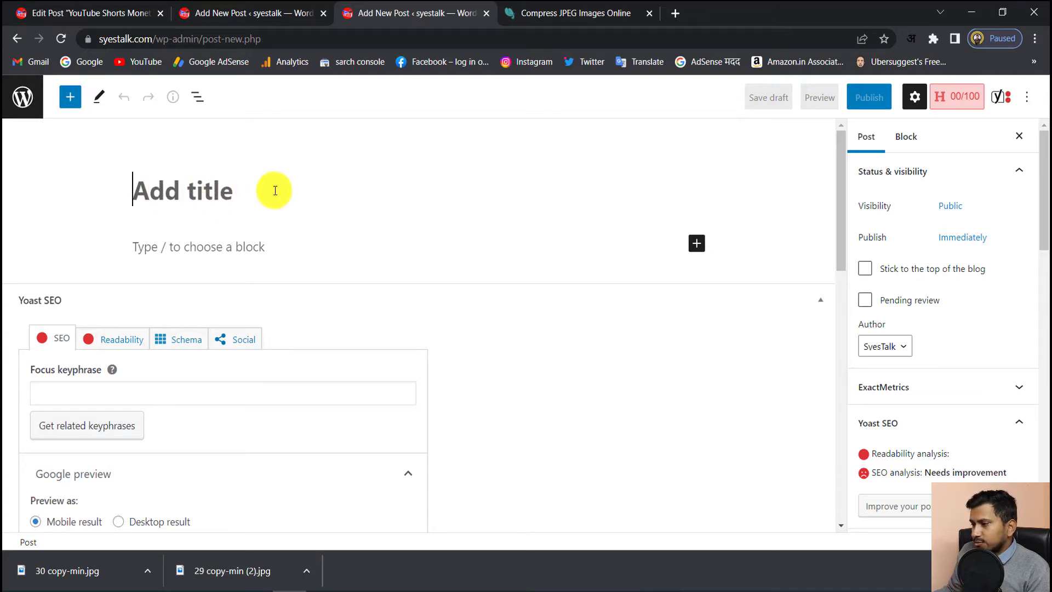
Look over the blank new post's title, content area and Yoast SEO section
click(246, 244)
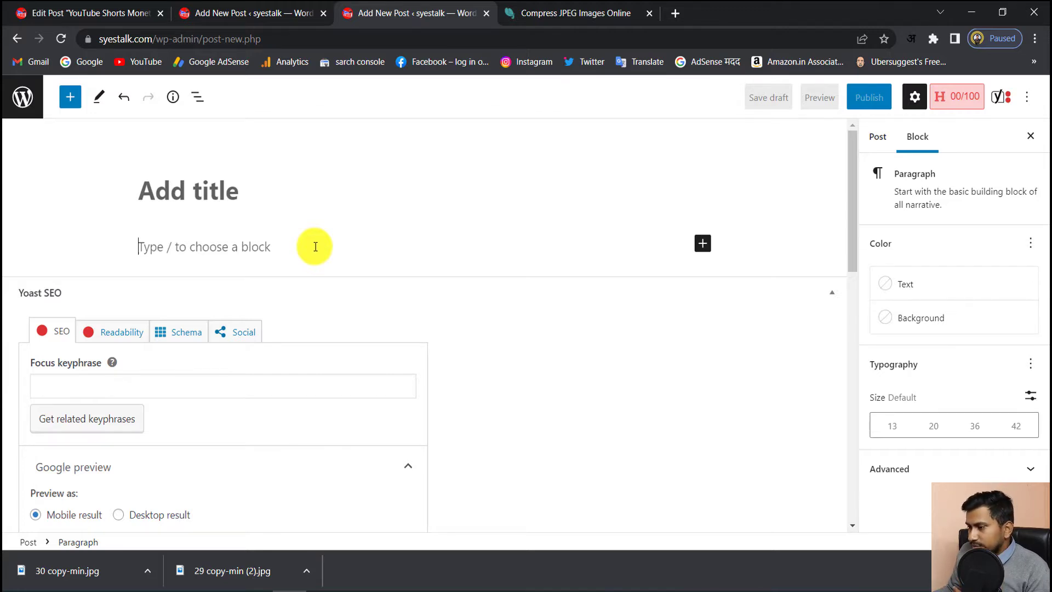
scroll(315, 246, down, 1)
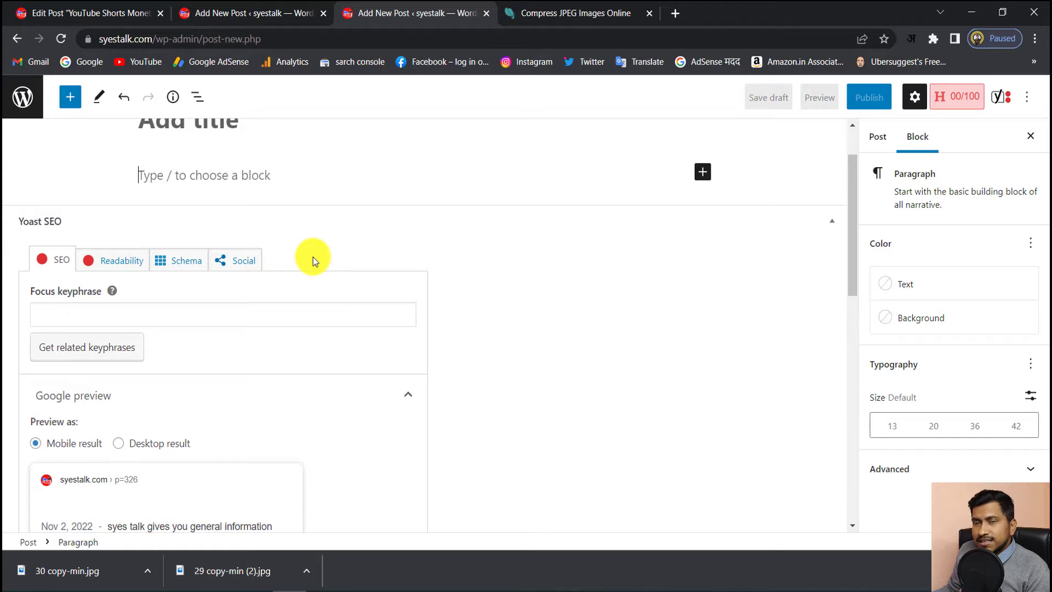
scroll(313, 257, down, 2)
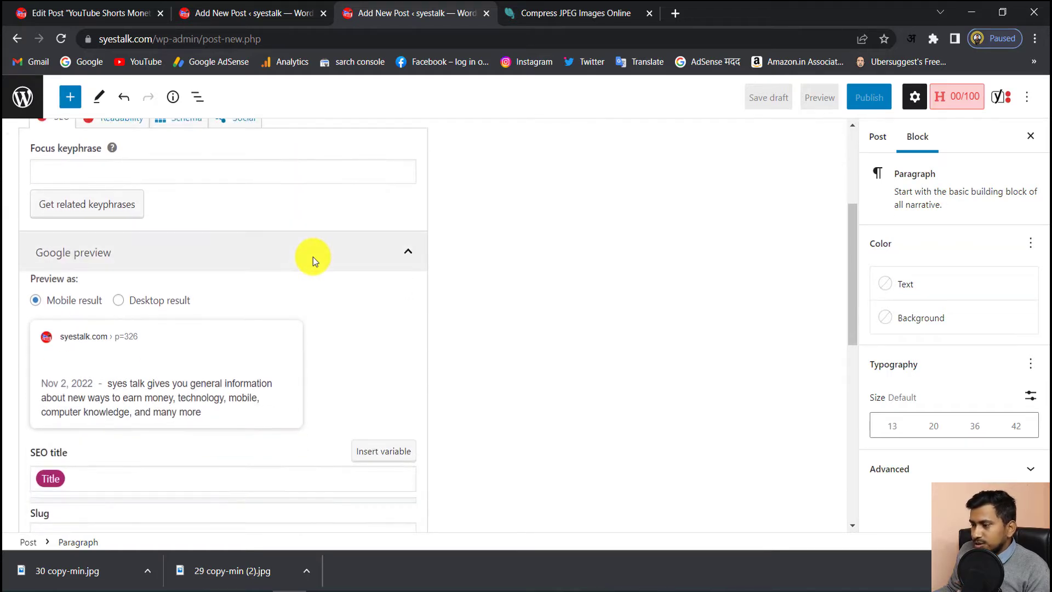
scroll(313, 257, up, 3)
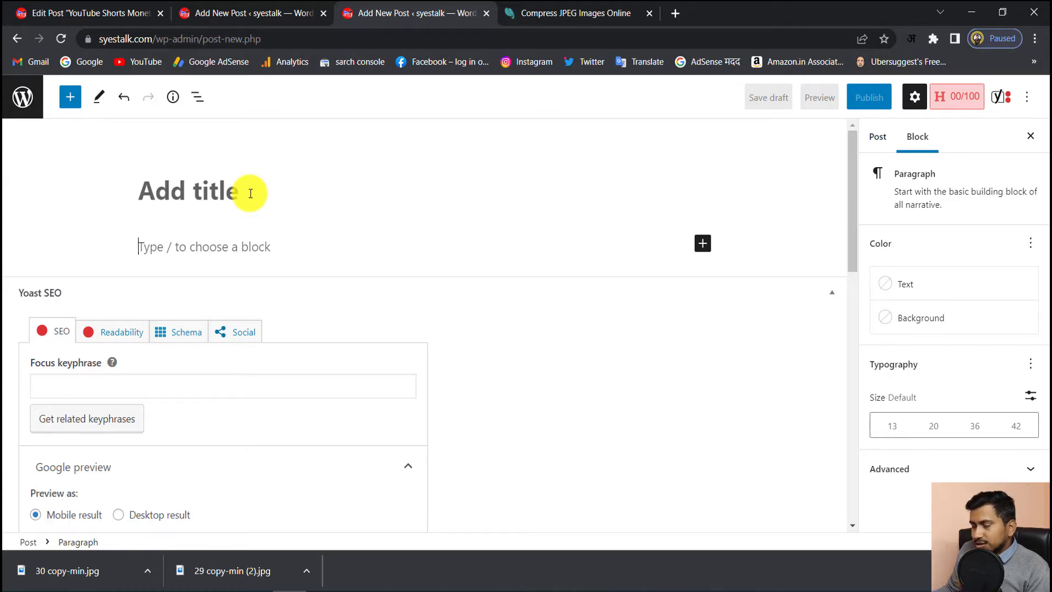
Switch to the existing YouTube Shorts Monetization post and examine the English keyword phrase that opens its title
click(70, 11)
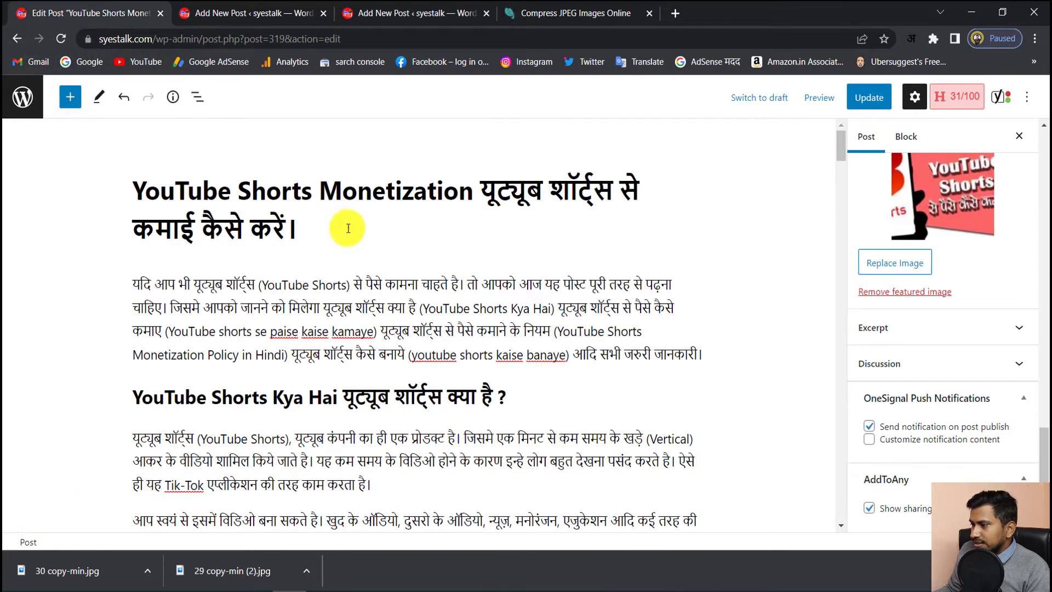
click(247, 12)
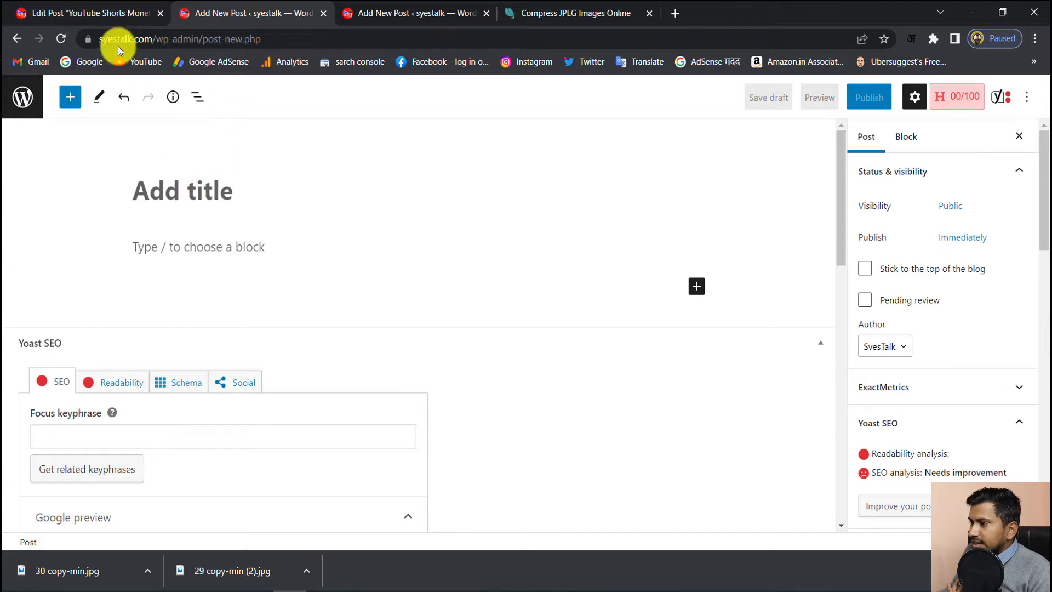
click(122, 11)
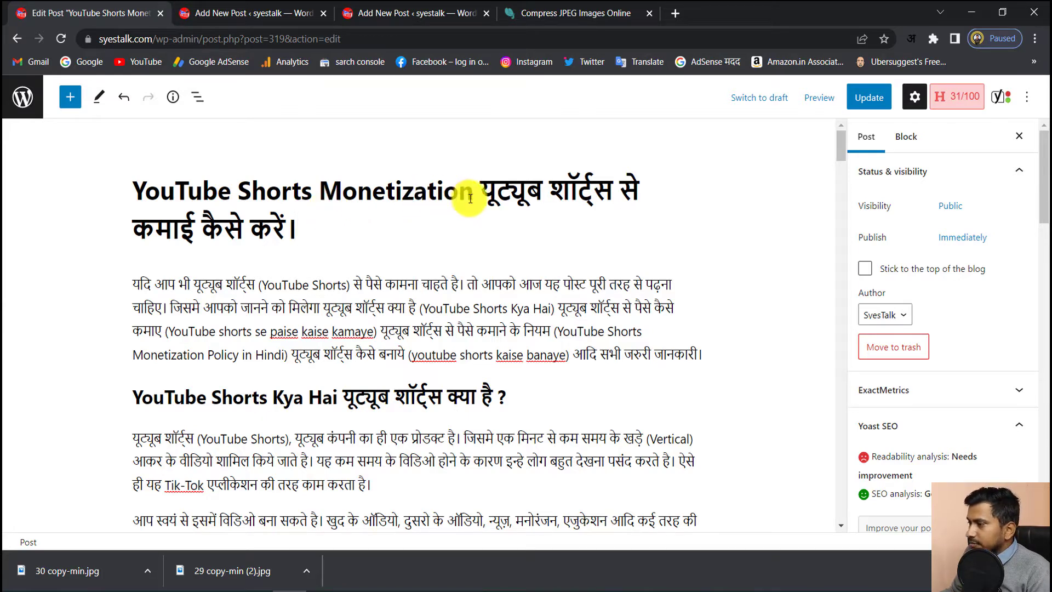
drag(472, 198, 139, 207)
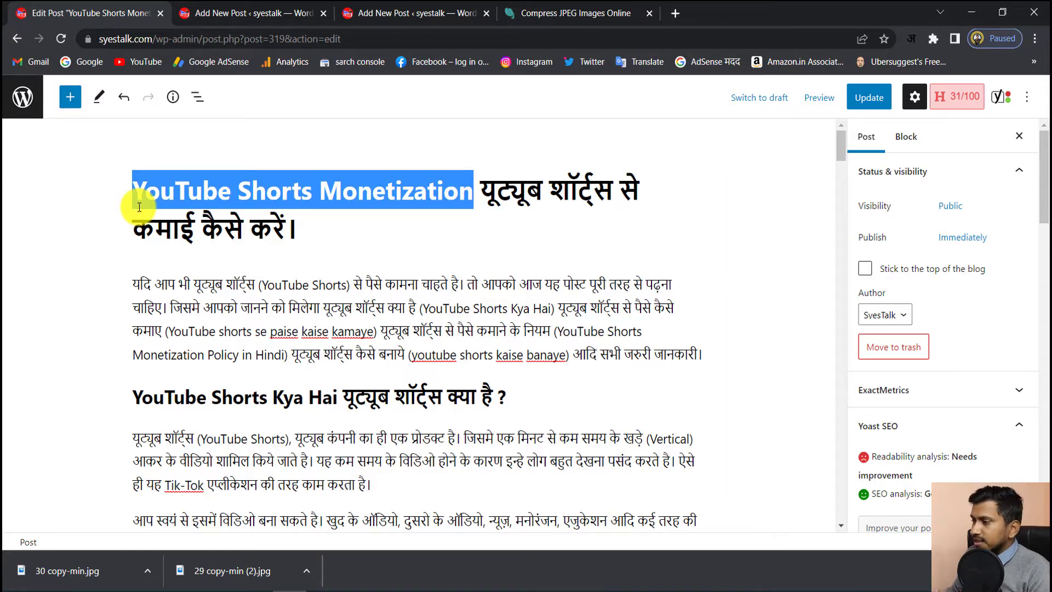
click(357, 189)
click(474, 187)
drag(474, 187, 132, 195)
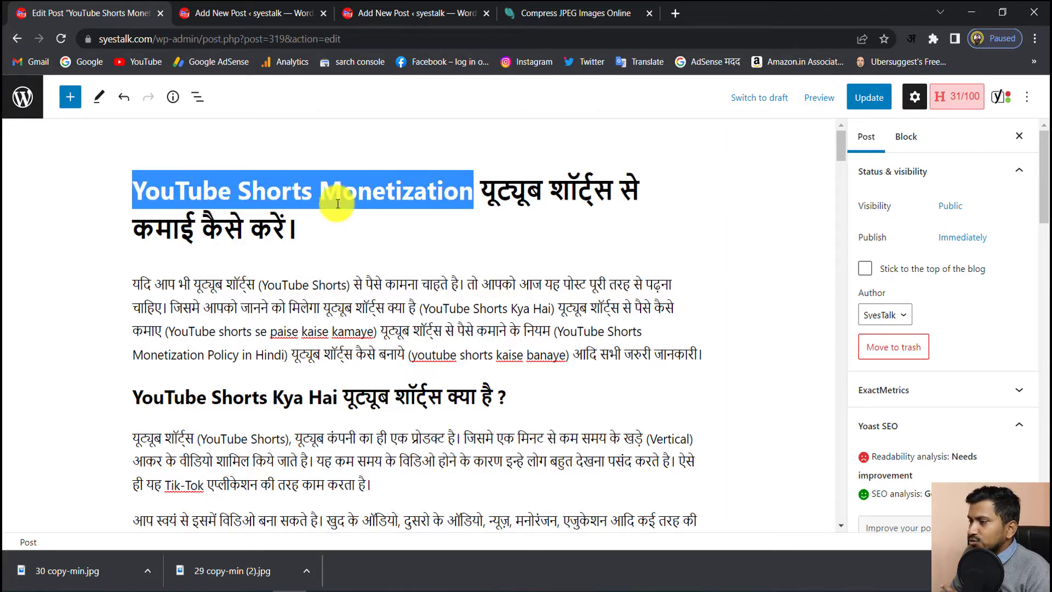
click(484, 195)
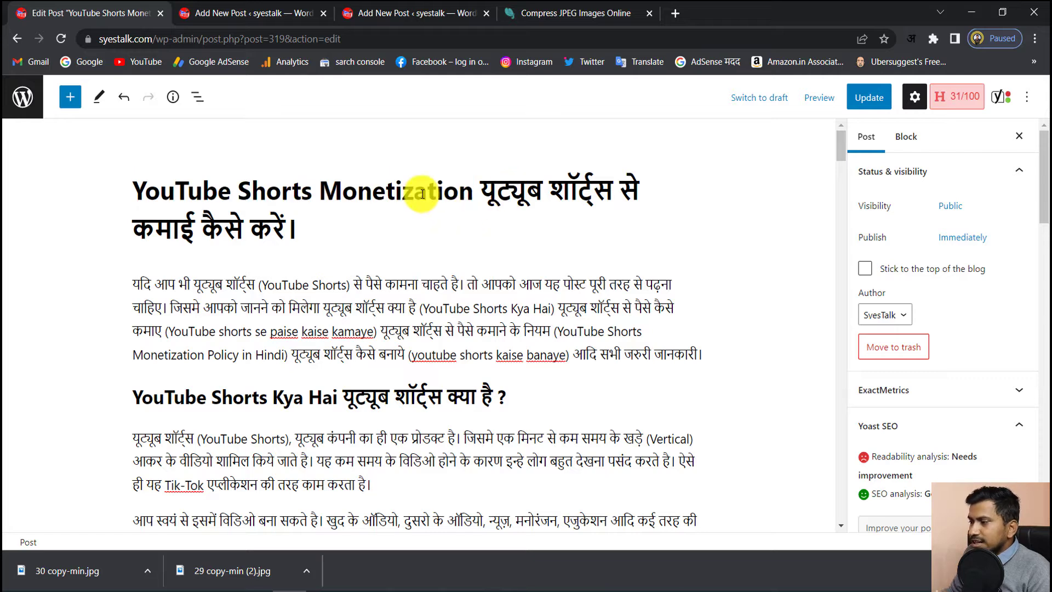
click(378, 233)
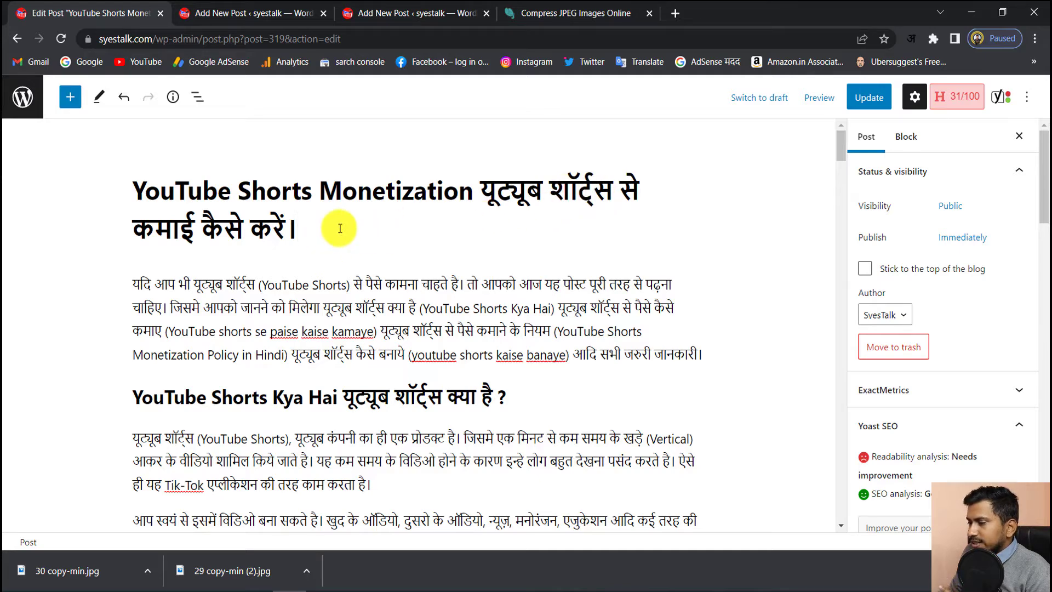
Examine the post's full introductory paragraph and the keyword phrases placed in it
click(358, 308)
drag(138, 285, 709, 355)
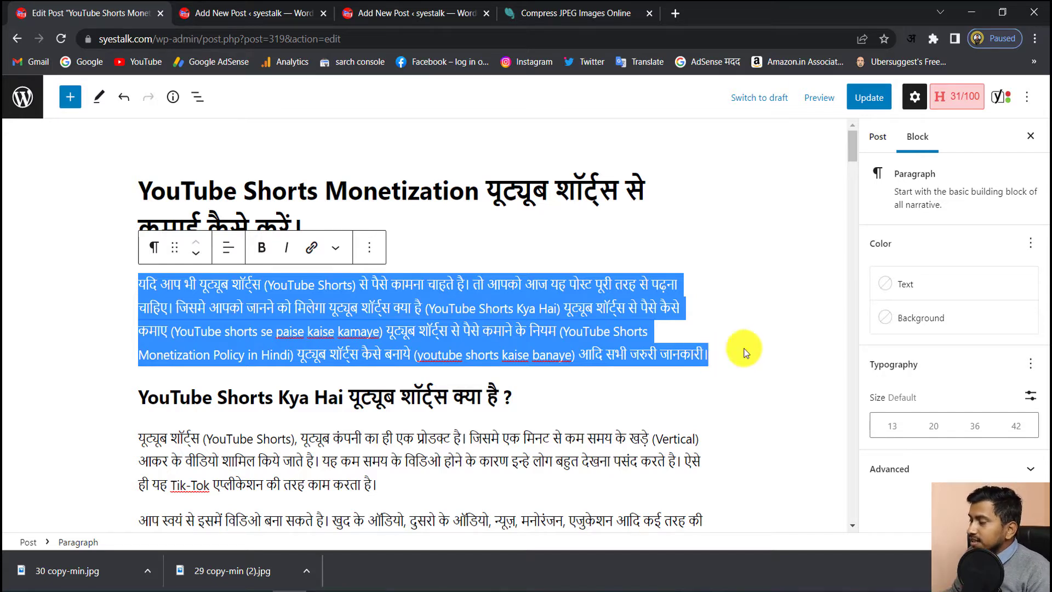
click(602, 354)
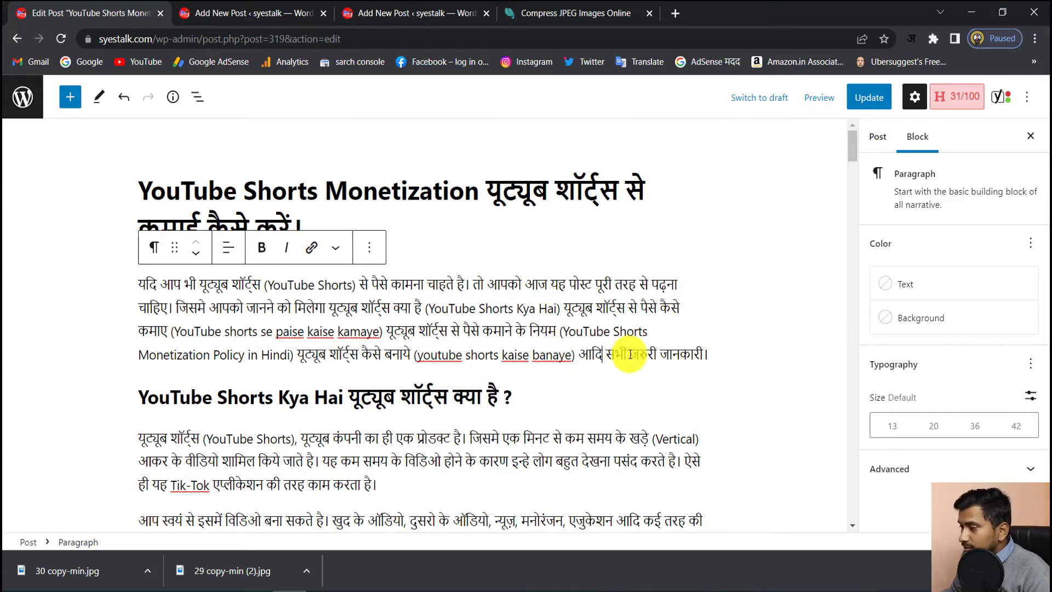
click(650, 329)
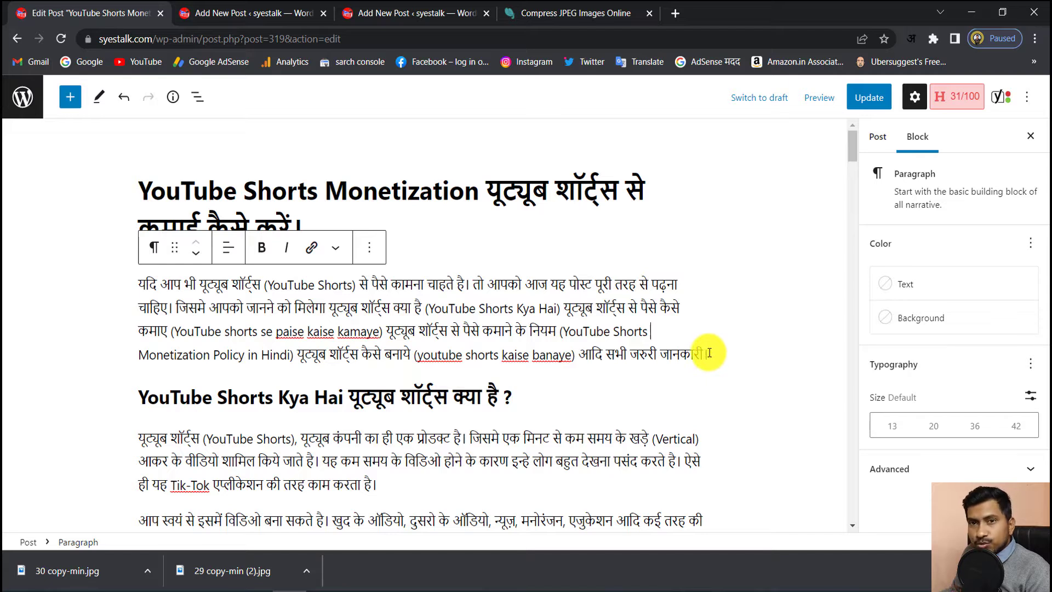
drag(709, 353, 136, 289)
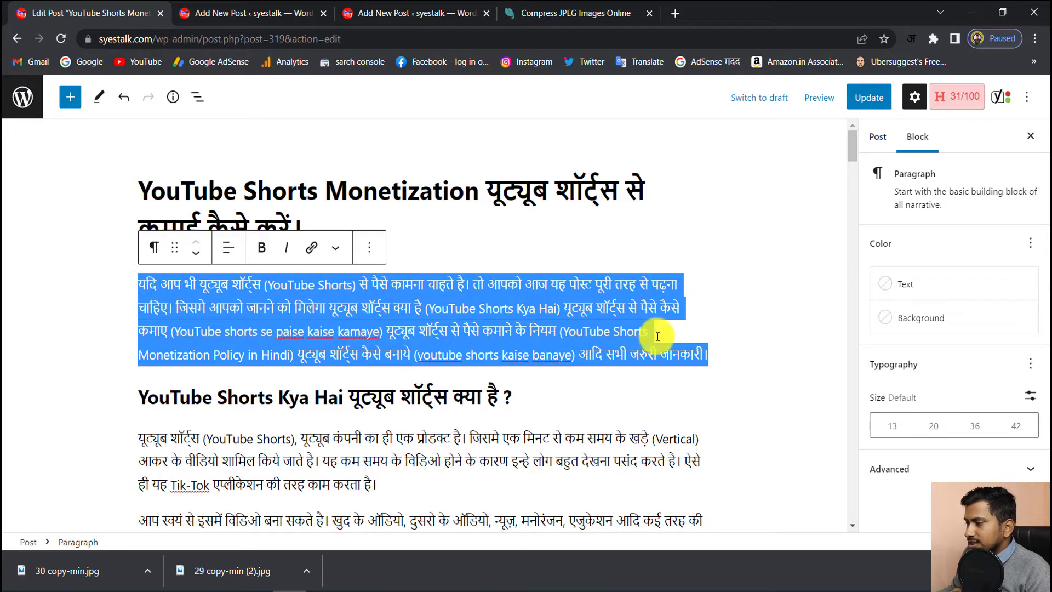
click(675, 332)
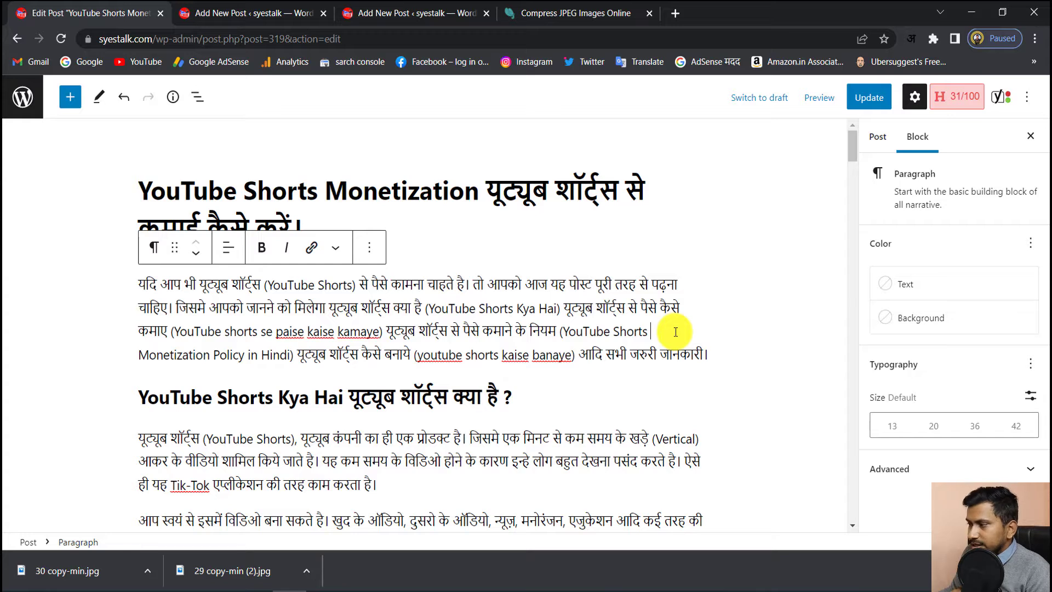
Compare the introduction's keywords with the "YouTube Shorts Kya Hai" and "YouTube Shorts Monetization Policy in Hindi" headings
scroll(673, 306, down, 3)
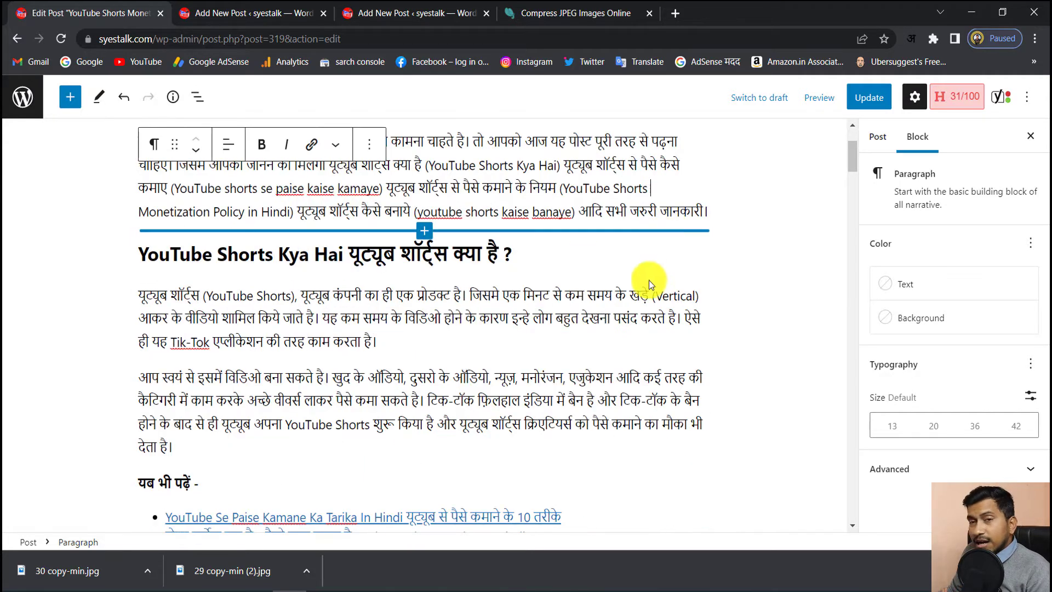
click(528, 265)
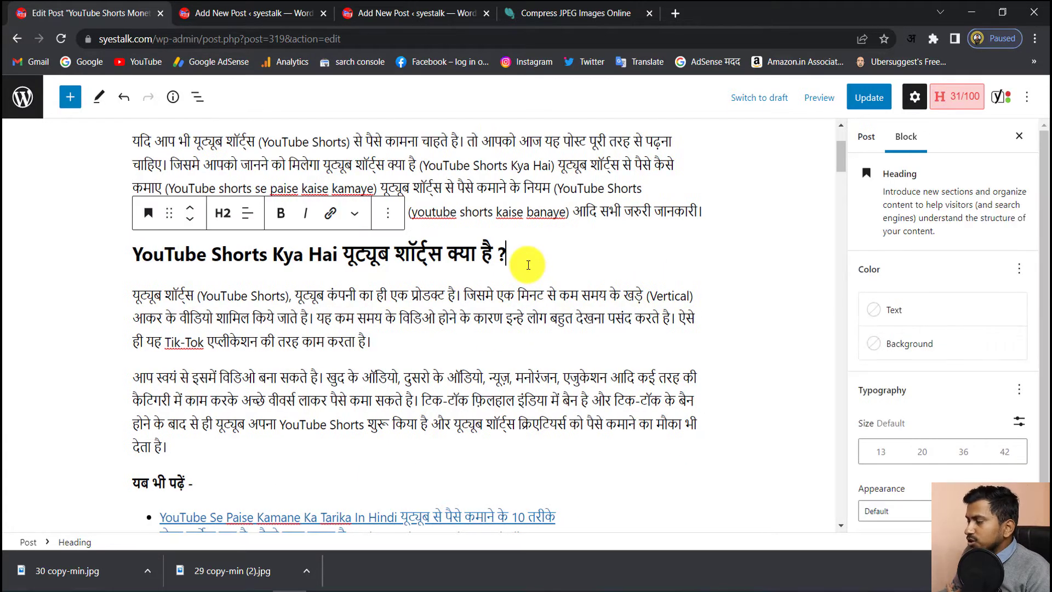
scroll(528, 265, up, 3)
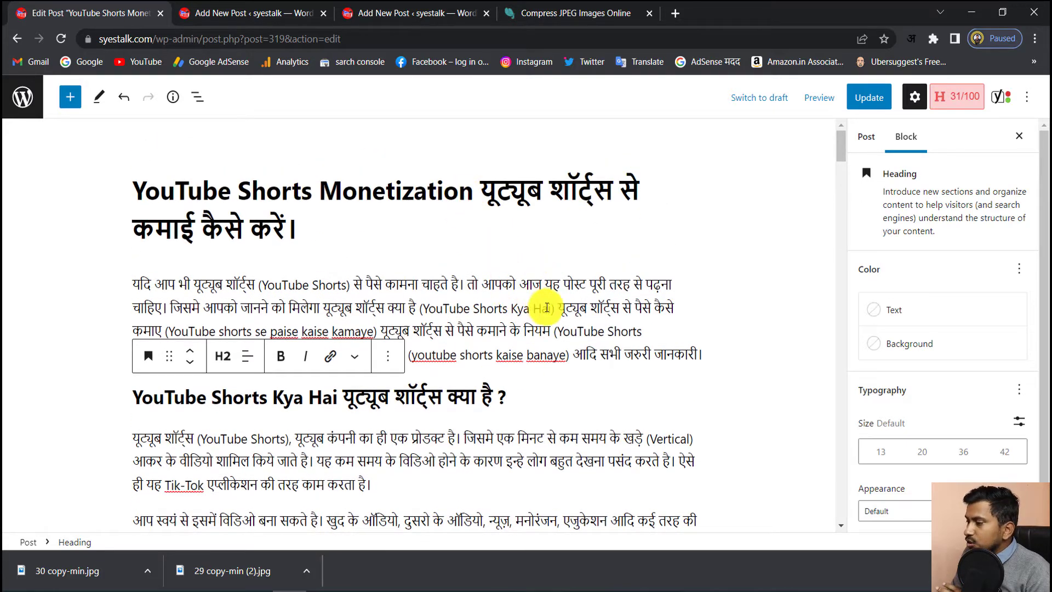
scroll(547, 307, down, 1)
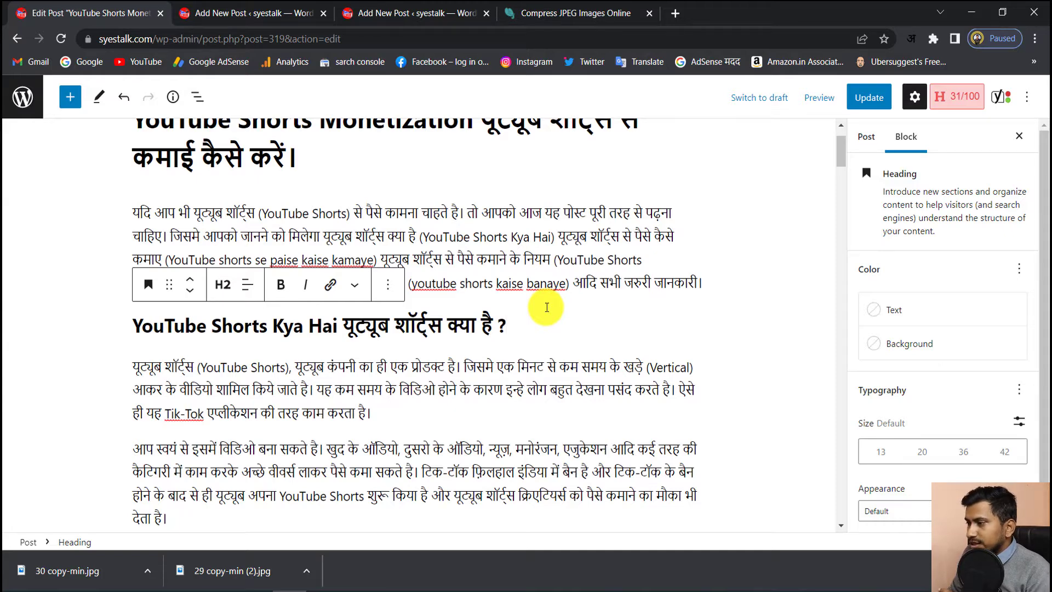
scroll(543, 306, up, 1)
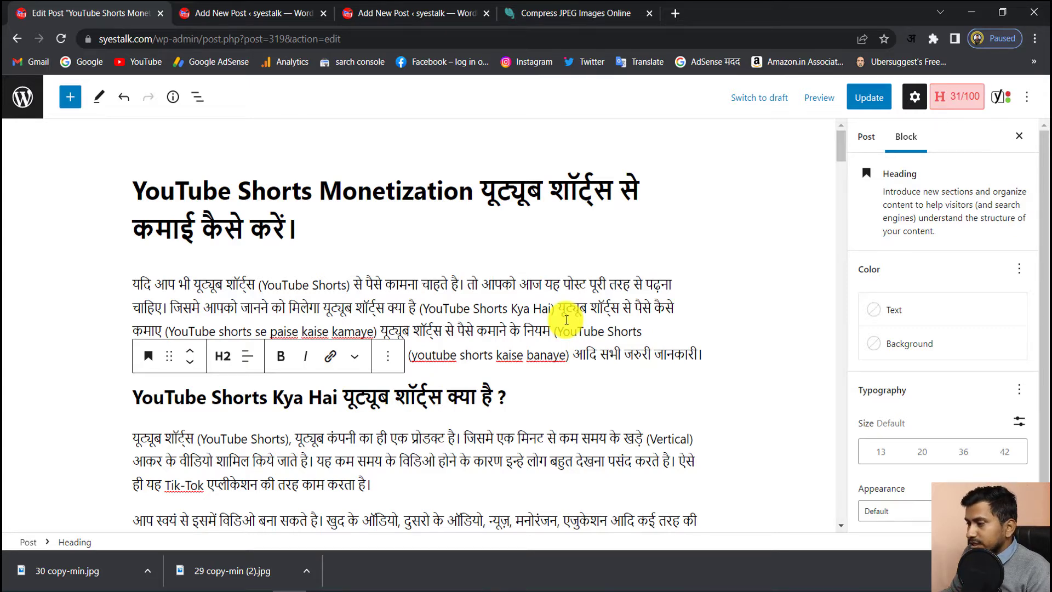
scroll(566, 320, down, 1)
drag(165, 330, 476, 329)
scroll(471, 329, down, 3)
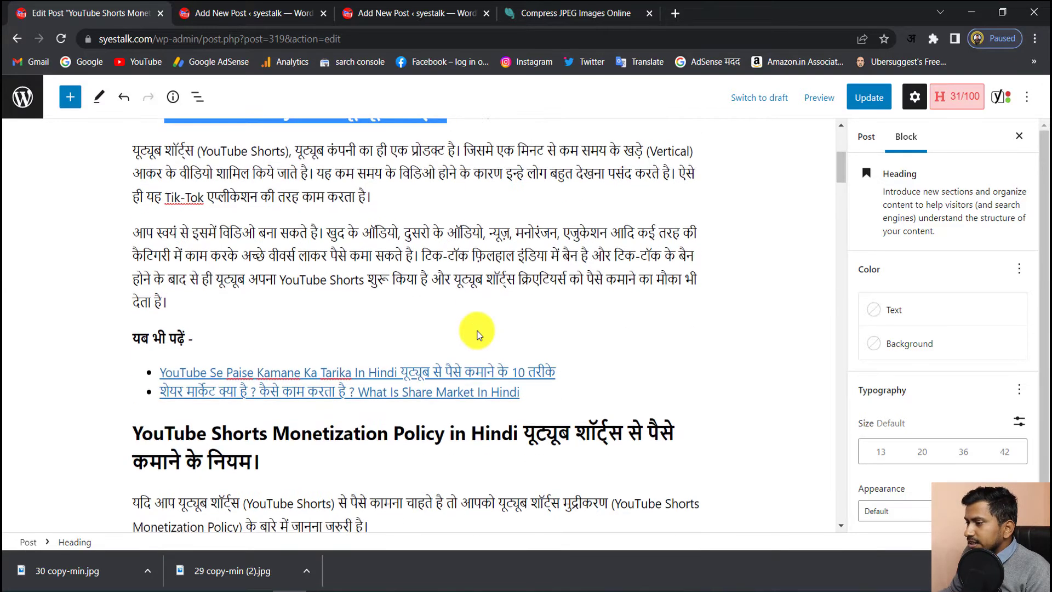
scroll(476, 334, down, 1)
drag(211, 362, 376, 372)
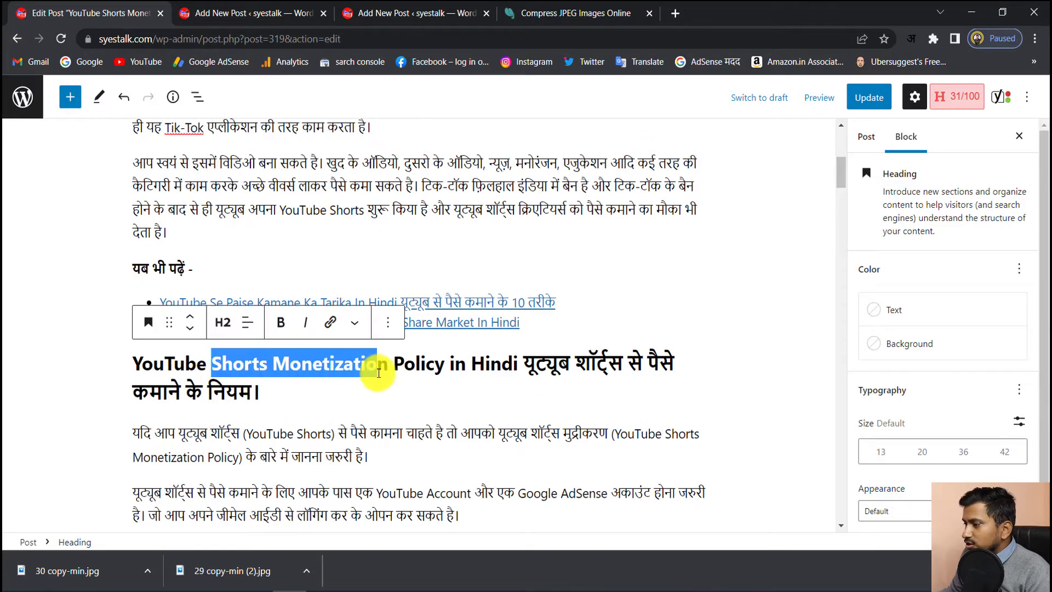
click(376, 370)
Review the sections on how to earn from YouTube Shorts, from the policy text down to the embedded video
scroll(410, 375, down, 4)
scroll(411, 381, down, 2)
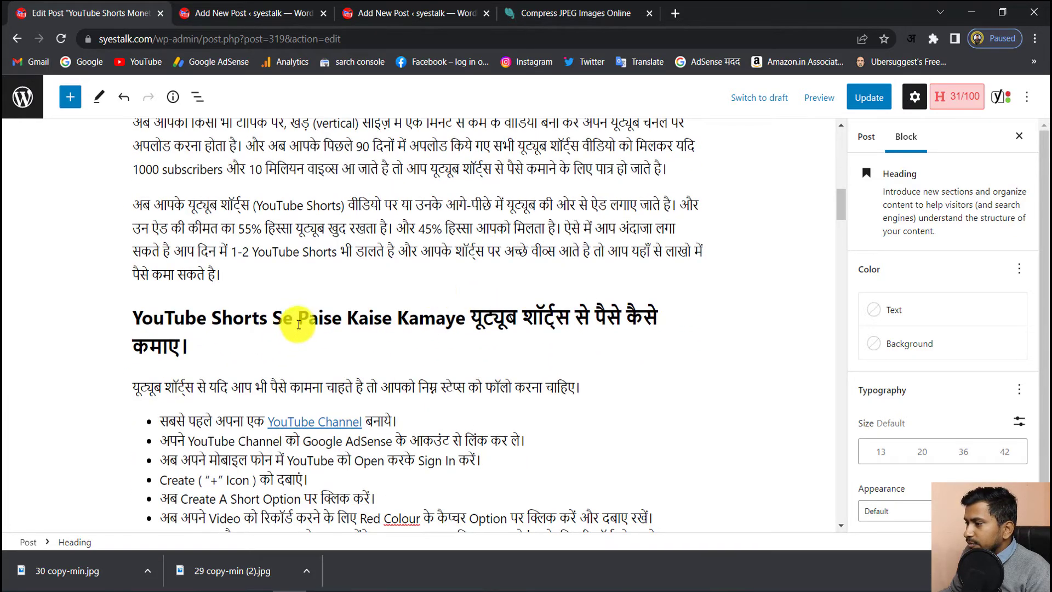
scroll(484, 318, down, 2)
scroll(484, 319, down, 1)
scroll(438, 381, down, 4)
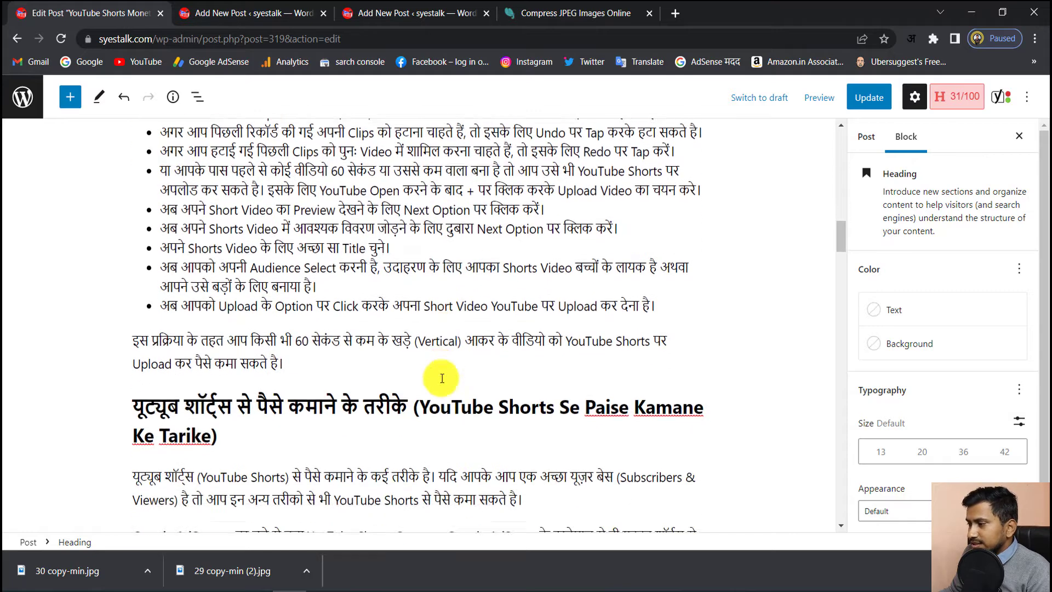
scroll(442, 378, down, 1)
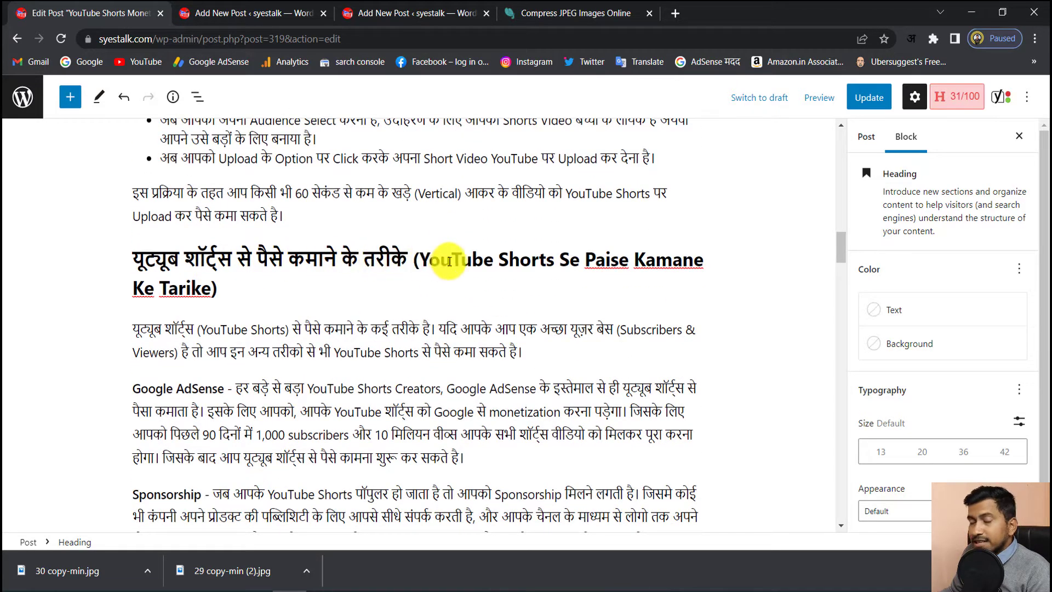
scroll(461, 266, down, 10)
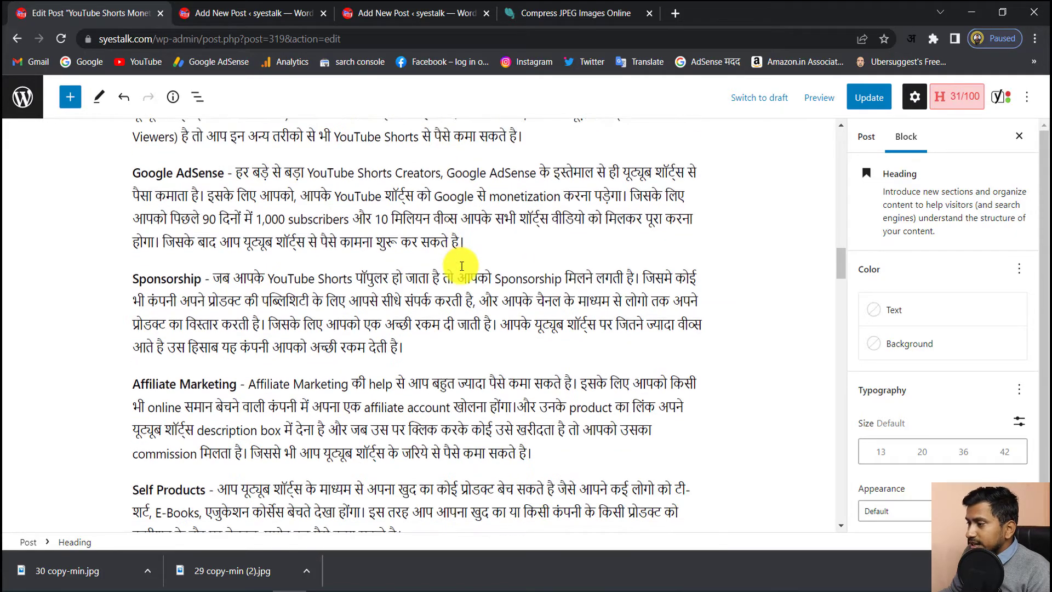
scroll(461, 266, down, 11)
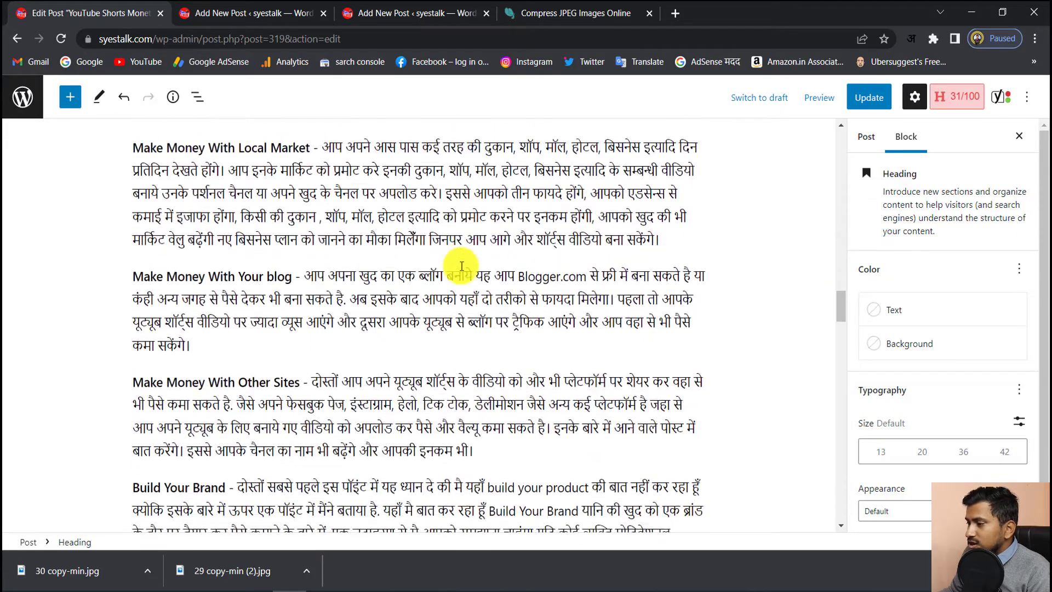
scroll(461, 266, down, 5)
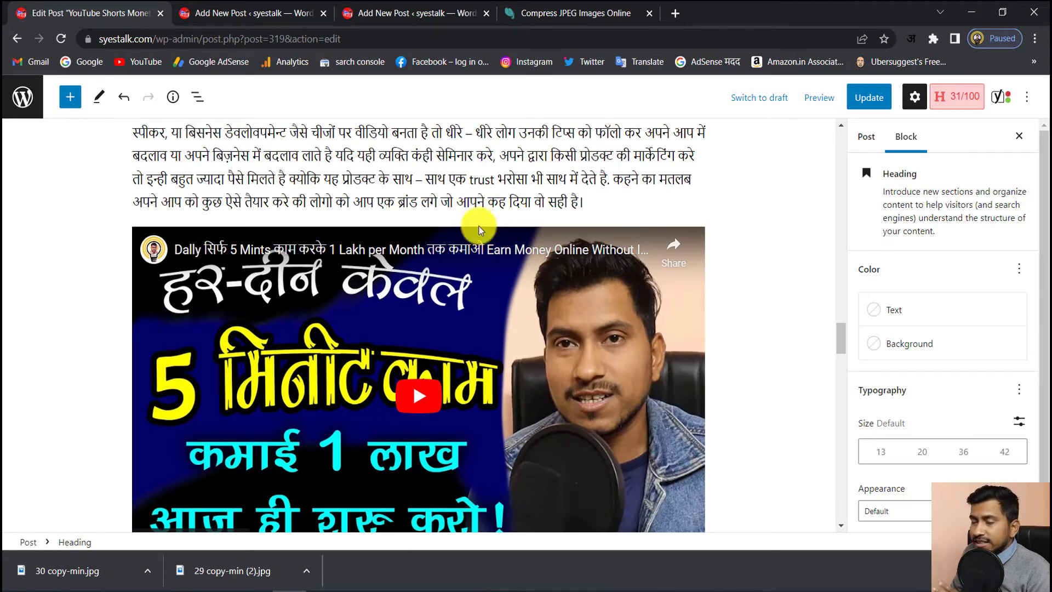
Review the sections below the embedded video on when YouTube Shorts pays and on video size and time limit
scroll(379, 314, down, 10)
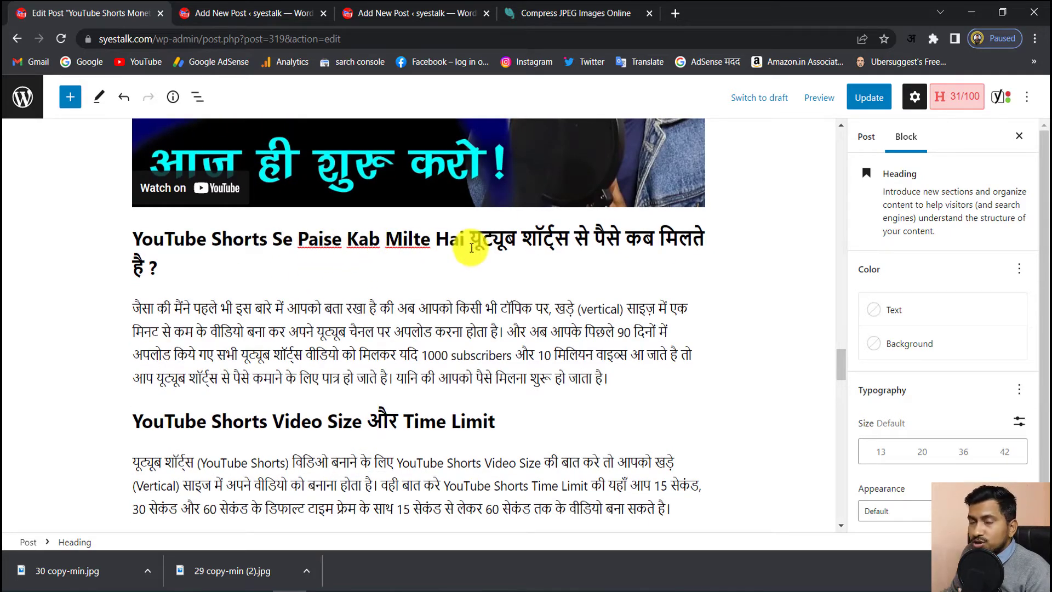
scroll(525, 245, down, 2)
scroll(524, 245, down, 1)
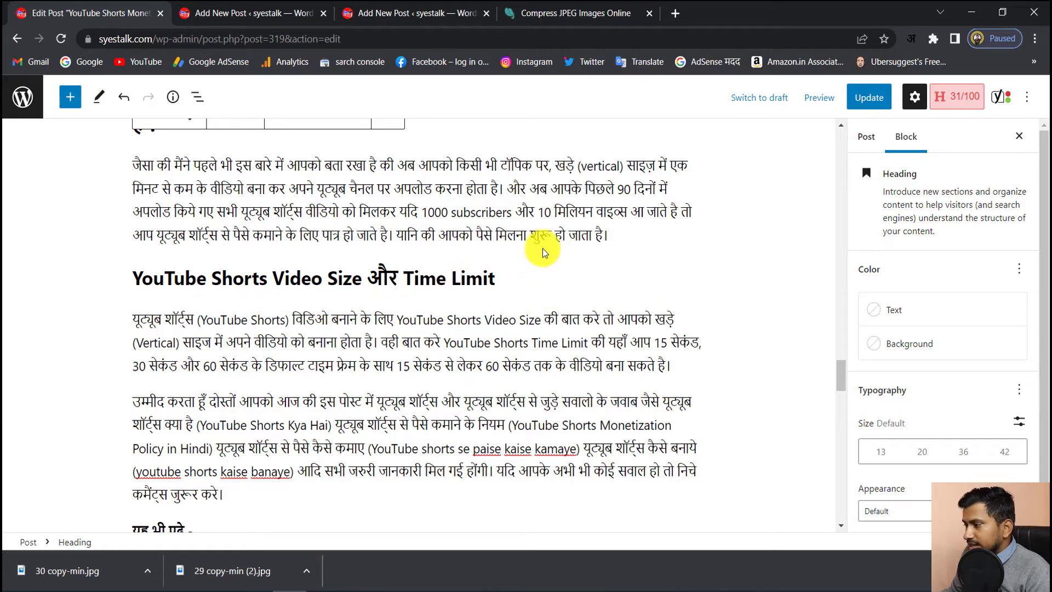
click(543, 235)
scroll(548, 282, up, 2)
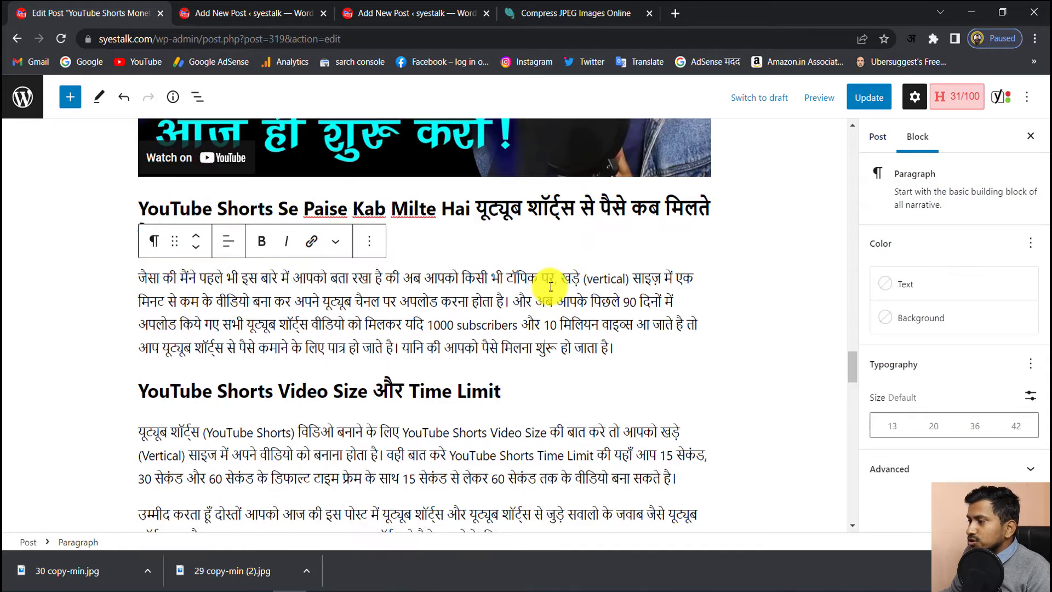
scroll(550, 287, down, 4)
scroll(549, 284, up, 1)
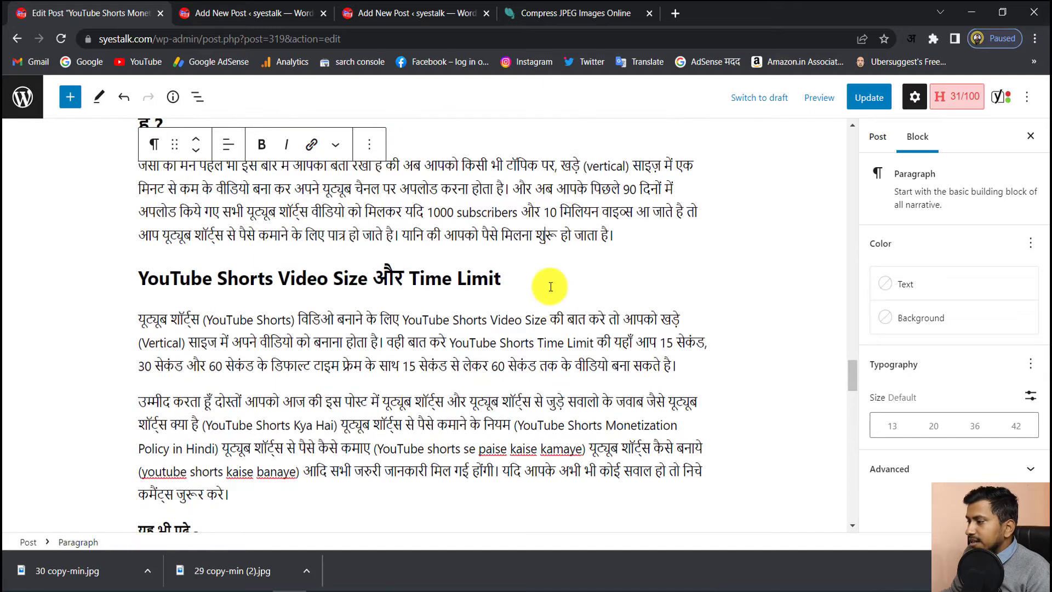
click(548, 283)
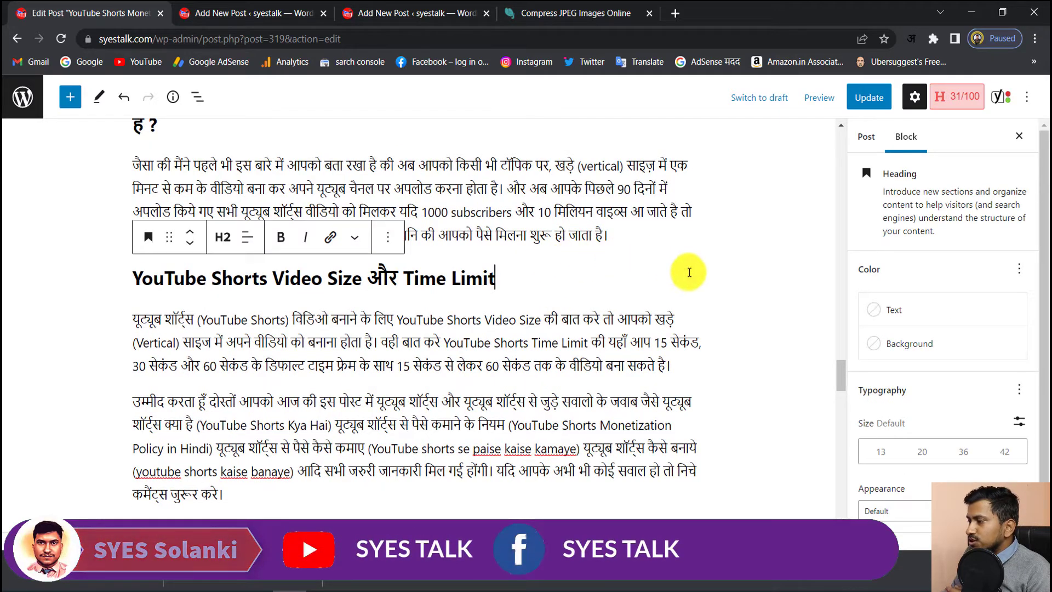
click(798, 278)
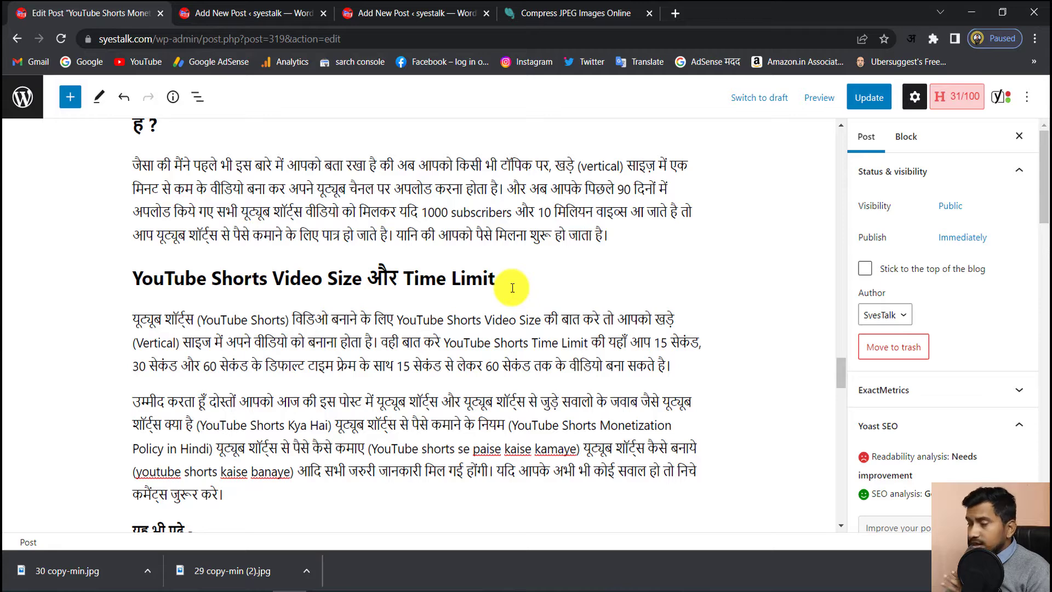
Review the article's closing paragraph with its repeated keyword phrases and the related-post links beneath it
scroll(512, 288, down, 1)
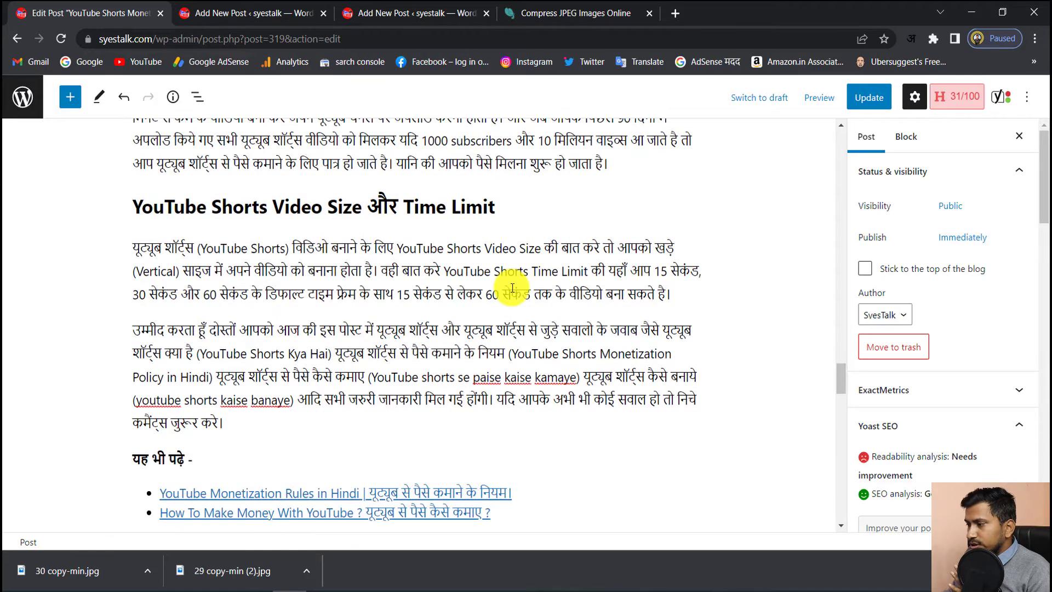
scroll(512, 288, down, 1)
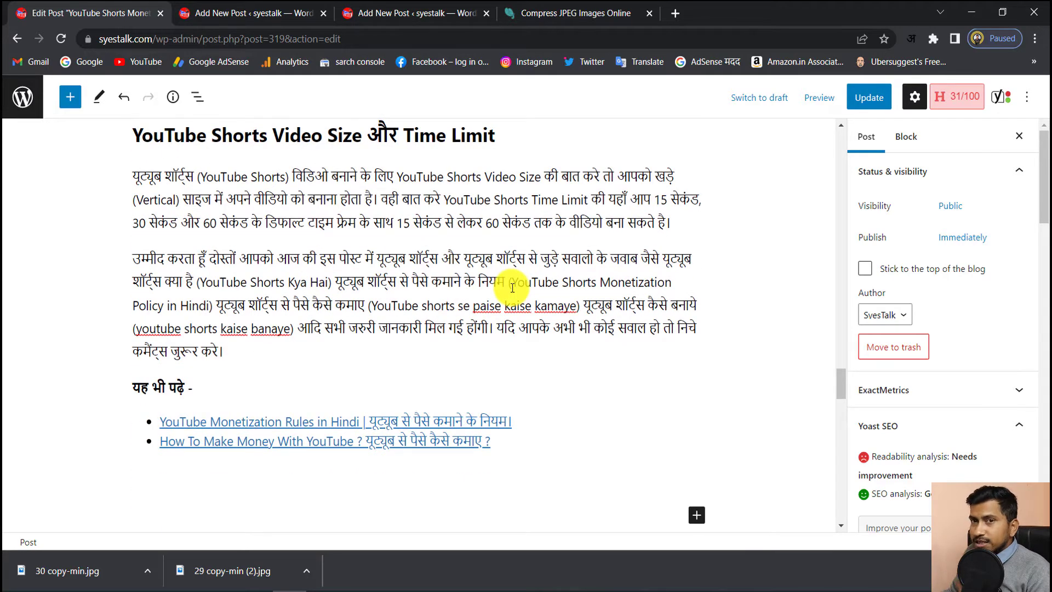
scroll(512, 288, down, 4)
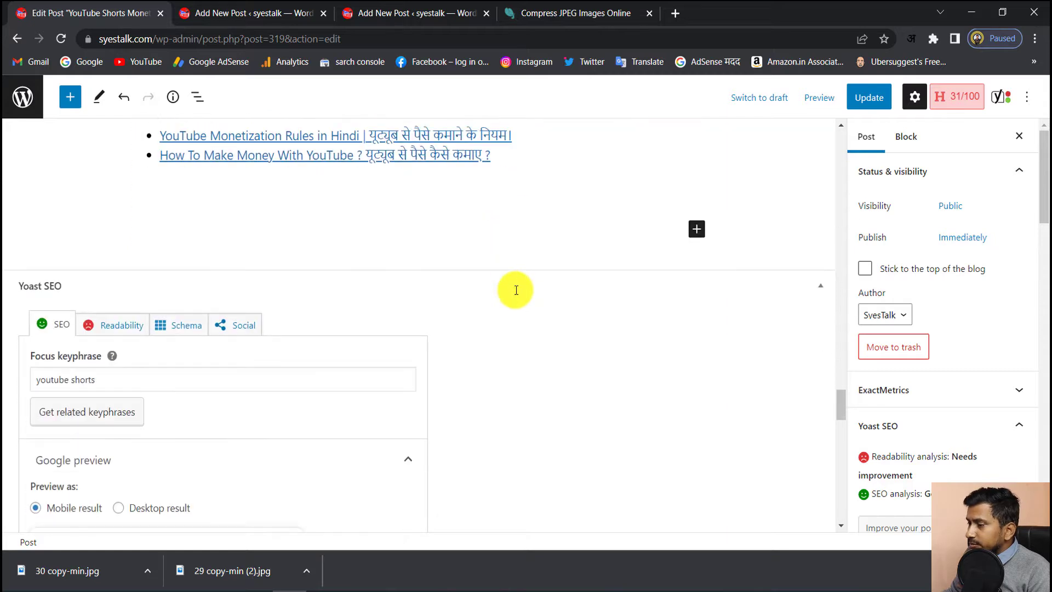
Examine the Yoast SEO focus keyphrase, Google preview, SEO title, slug and meta description of the post
scroll(516, 290, down, 1)
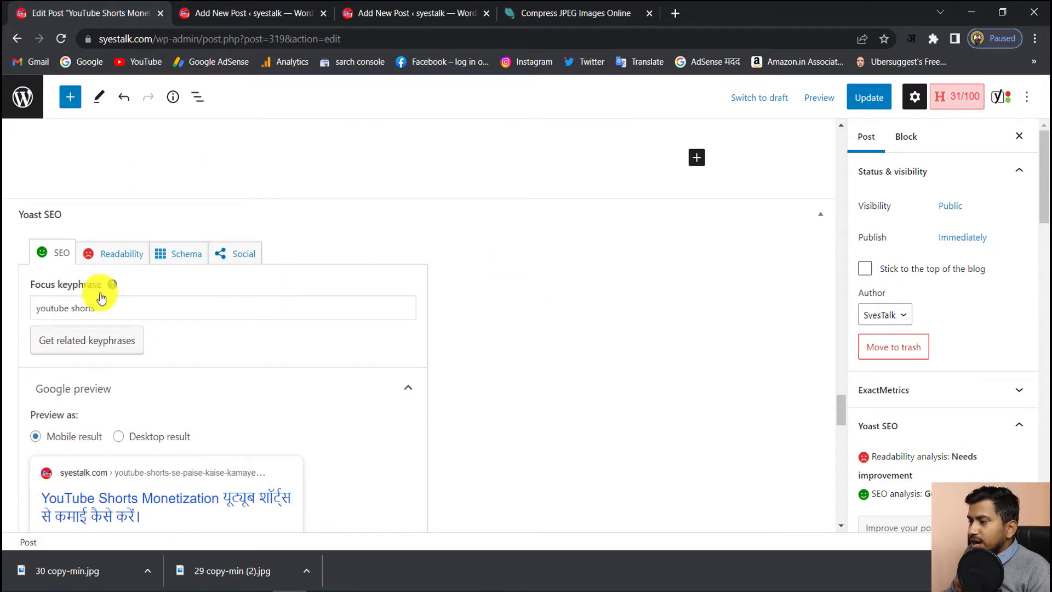
click(140, 311)
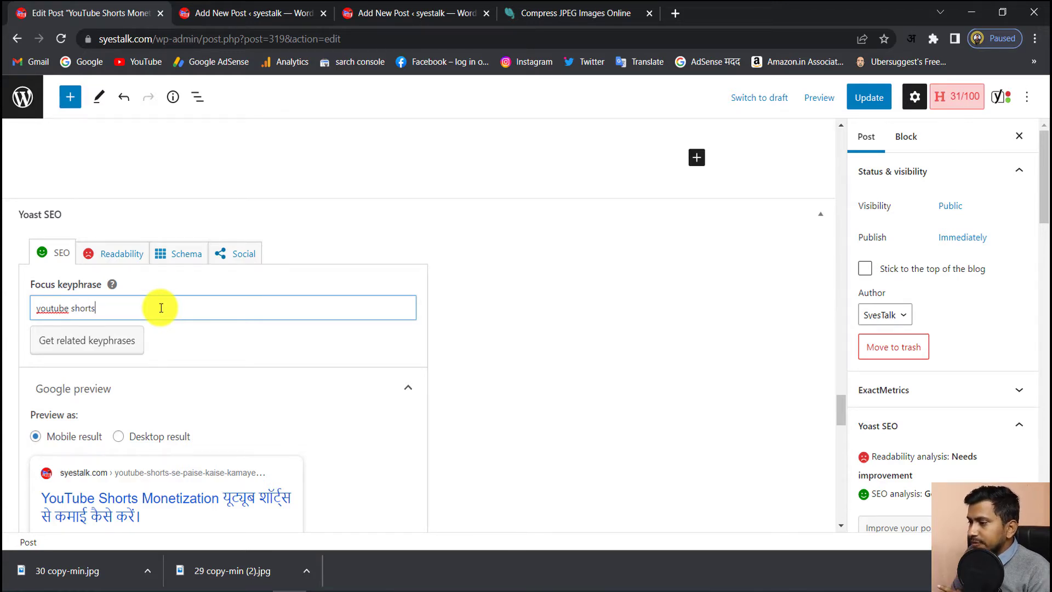
scroll(235, 305, down, 4)
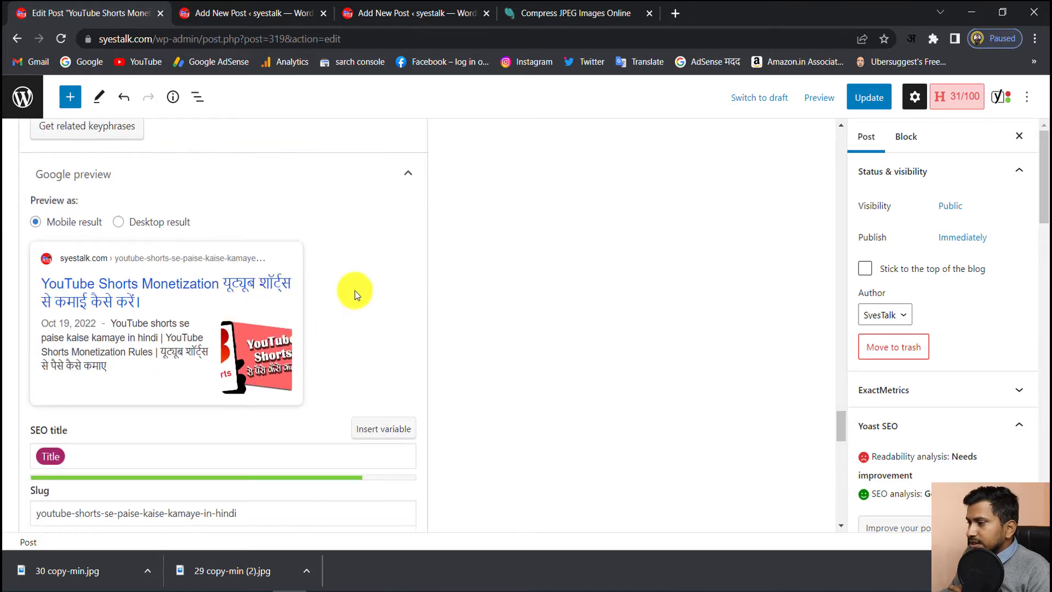
scroll(353, 290, down, 4)
scroll(354, 290, up, 3)
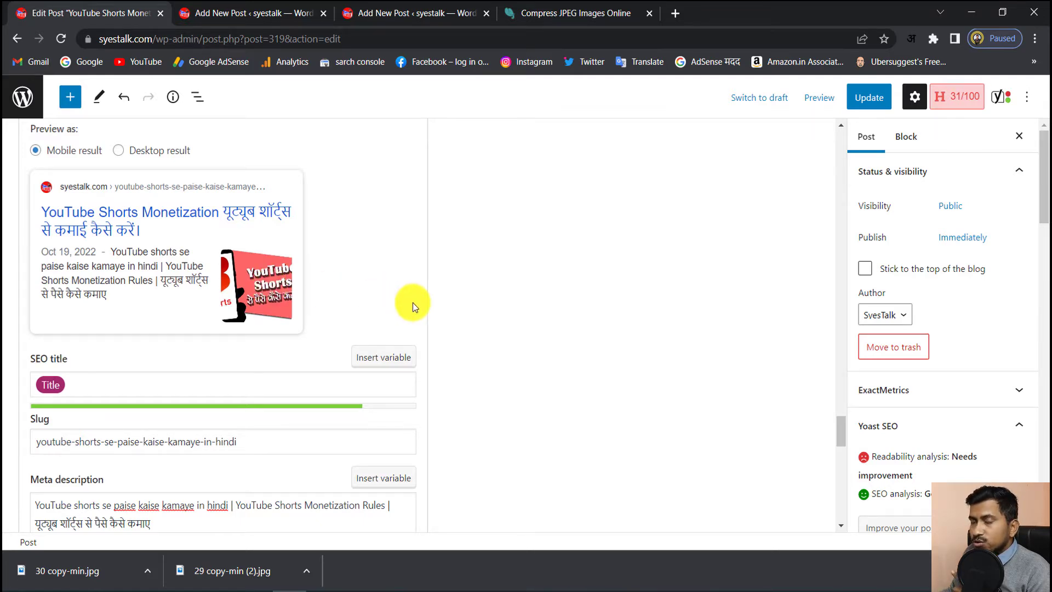
Examine the two internal links to related YouTube monetization posts at the article's end
scroll(412, 303, up, 8)
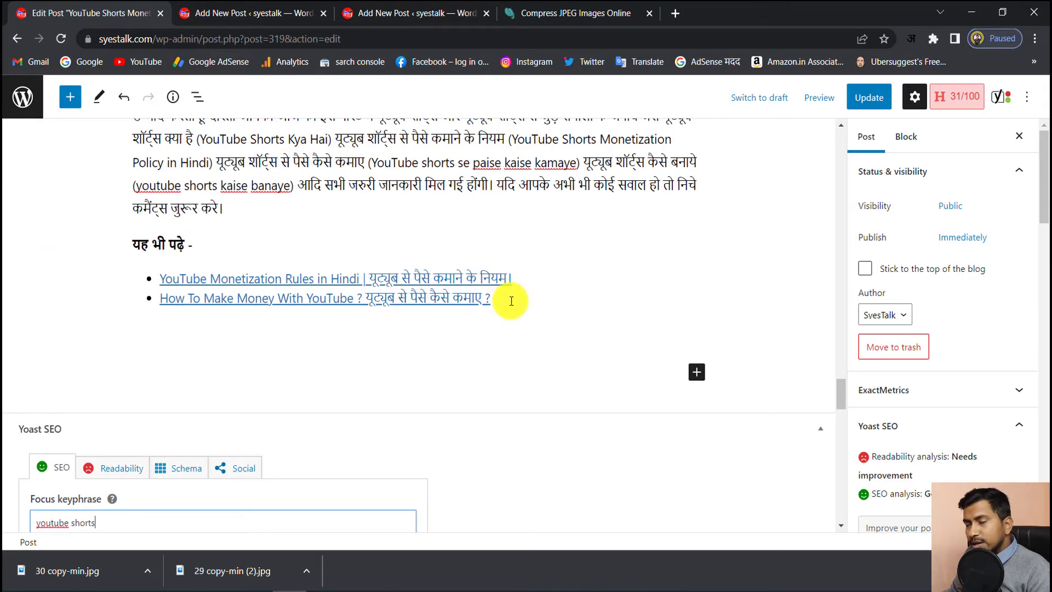
click(510, 301)
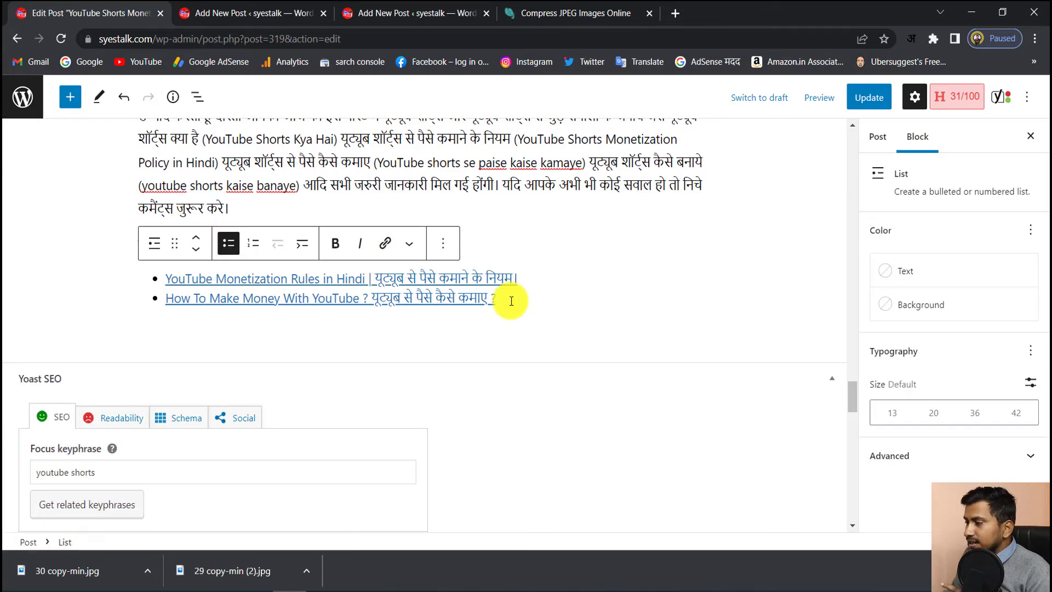
click(527, 283)
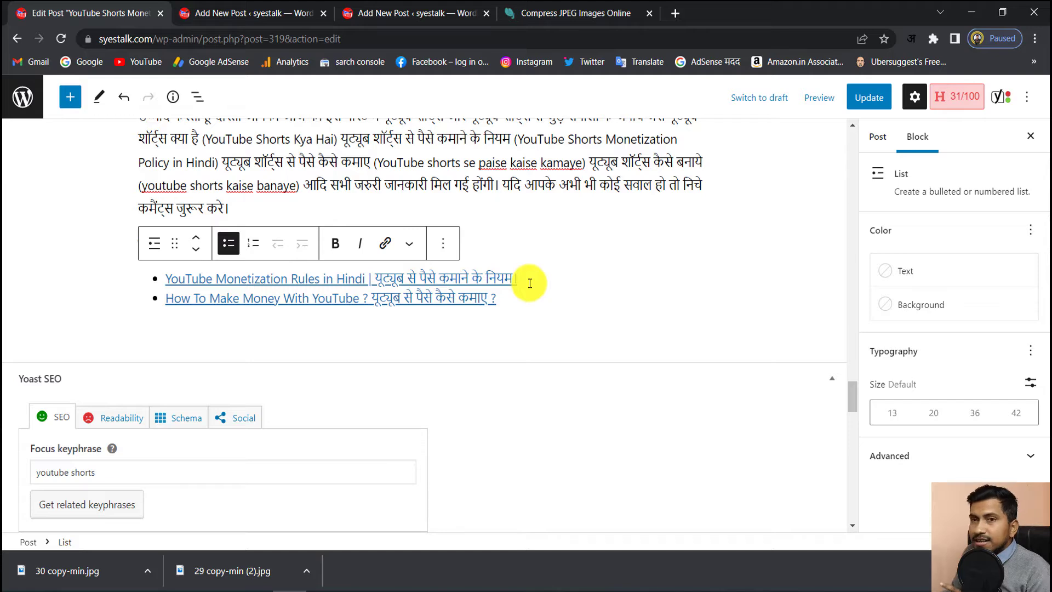
scroll(529, 283, up, 5)
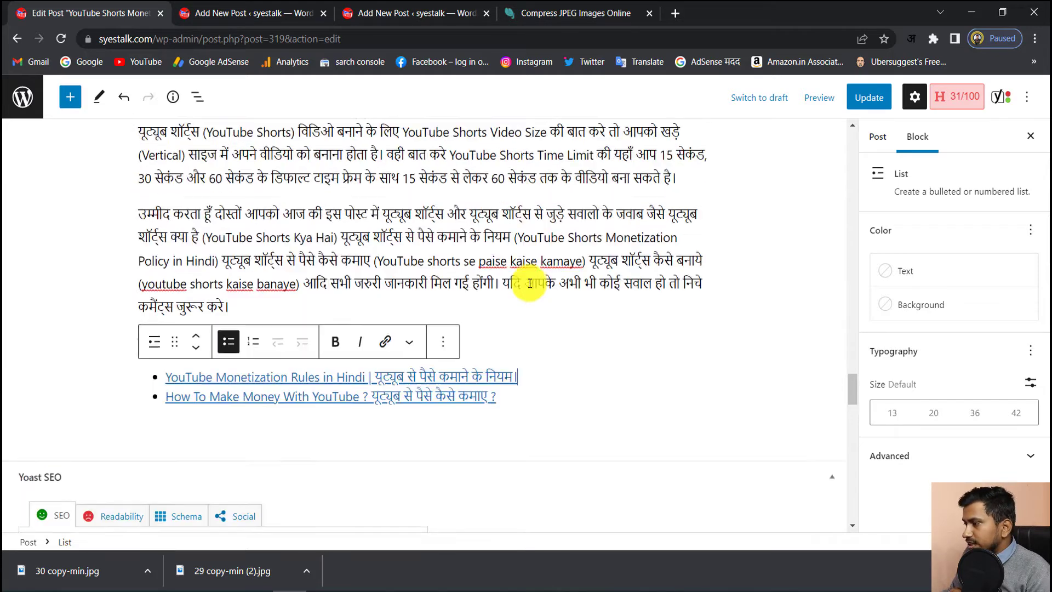
click(529, 283)
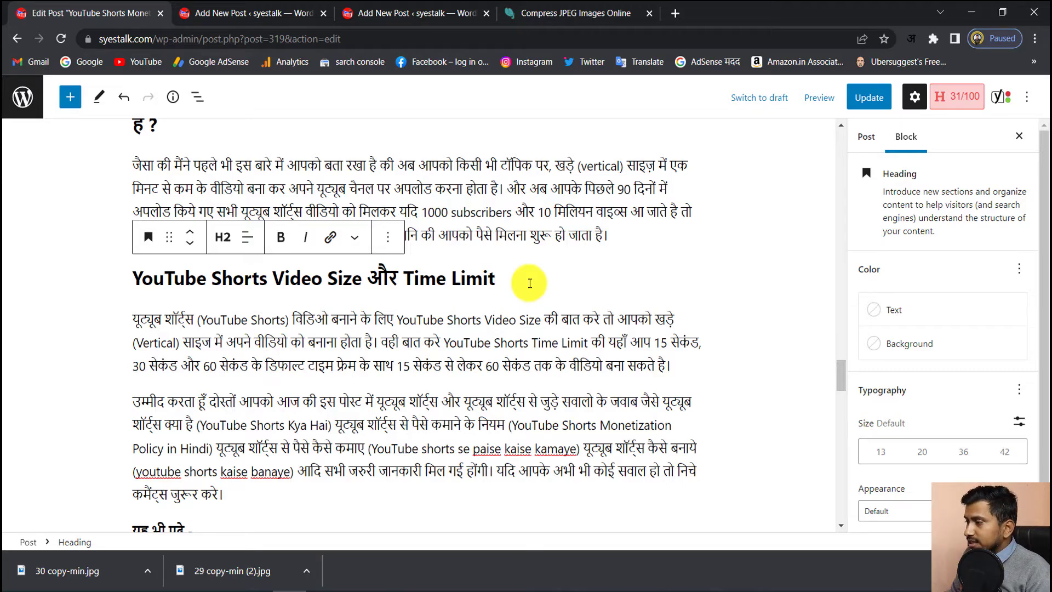
Review the article body in reverse, from the video size section back up to the post title
scroll(529, 283, up, 6)
scroll(530, 283, up, 12)
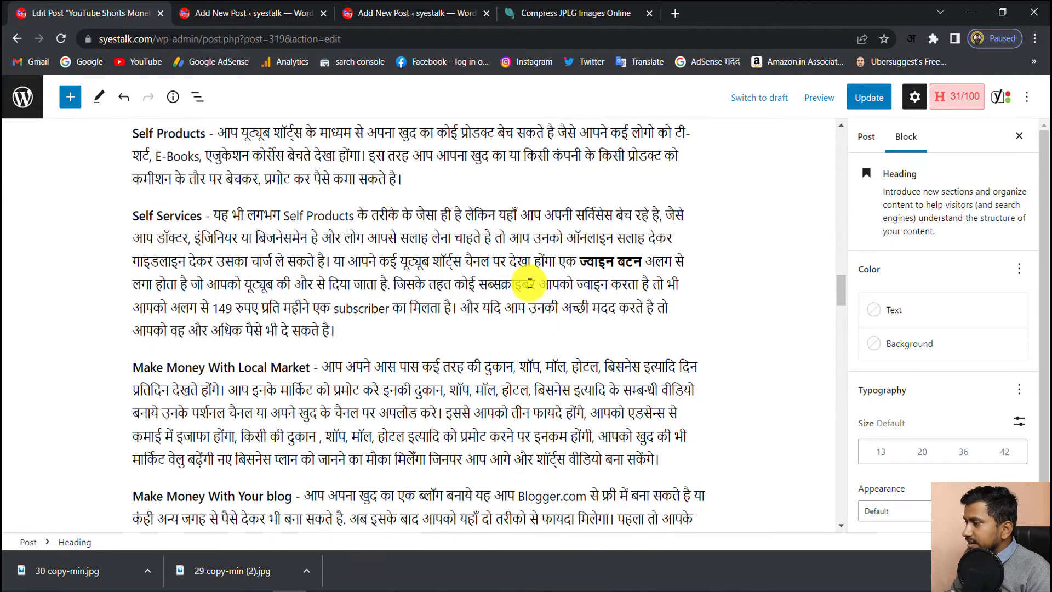
scroll(530, 283, up, 14)
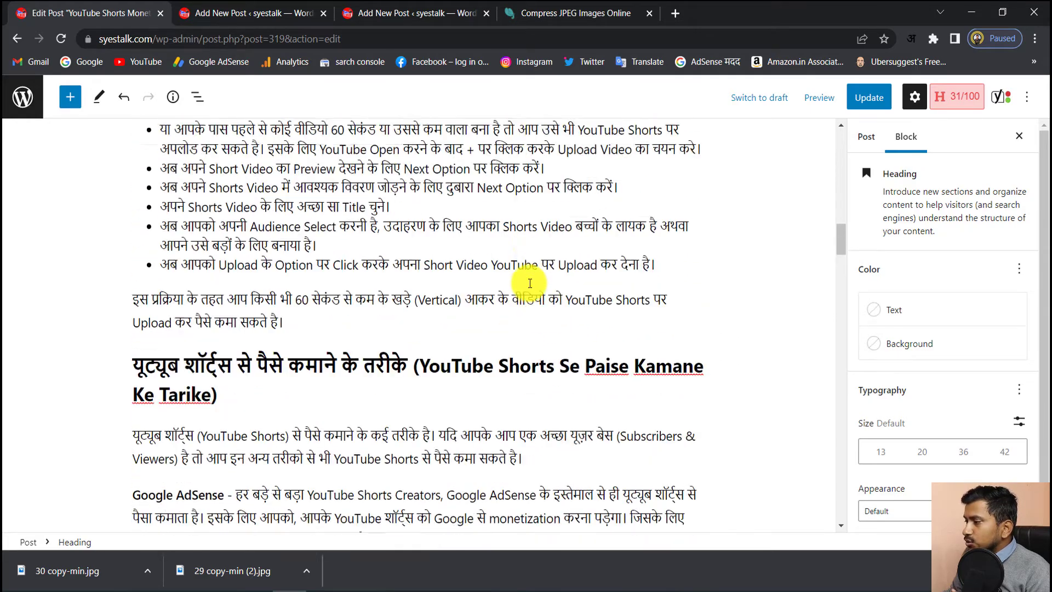
scroll(530, 283, up, 5)
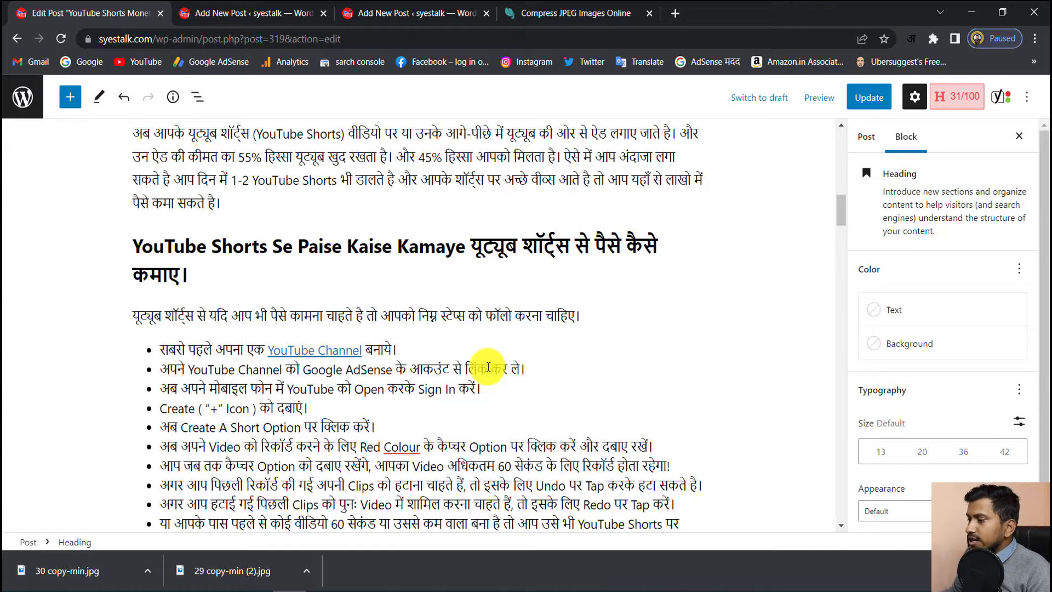
scroll(320, 357, up, 4)
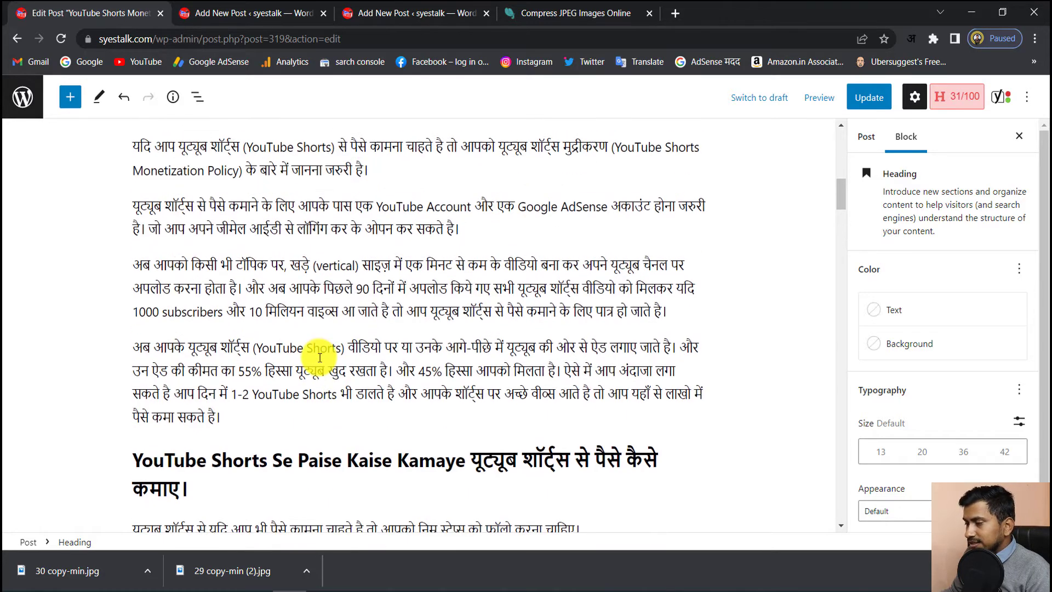
scroll(444, 346, up, 4)
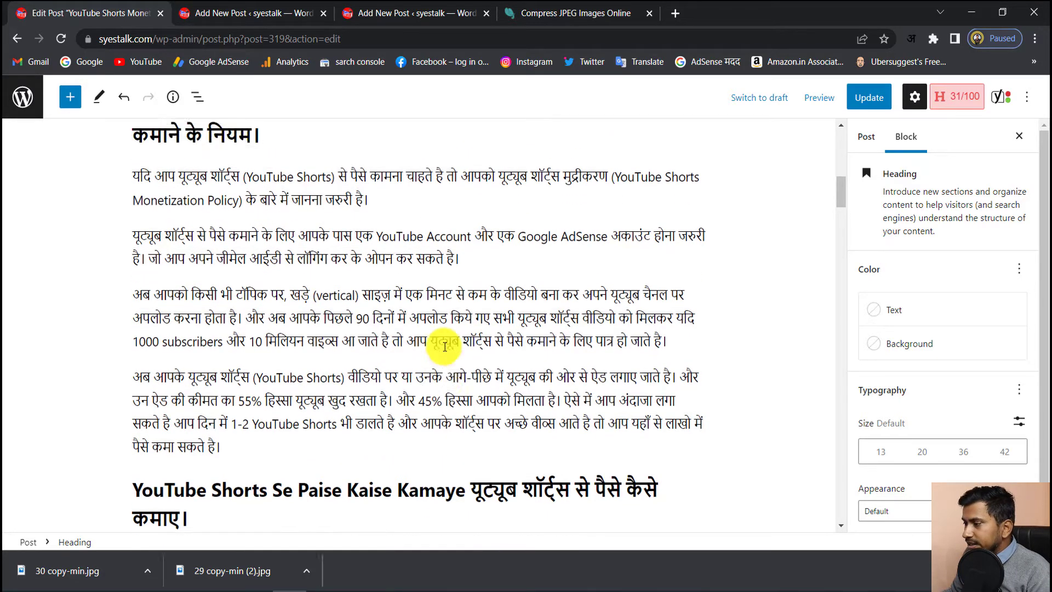
scroll(444, 347, up, 3)
scroll(444, 346, down, 10)
scroll(444, 347, up, 14)
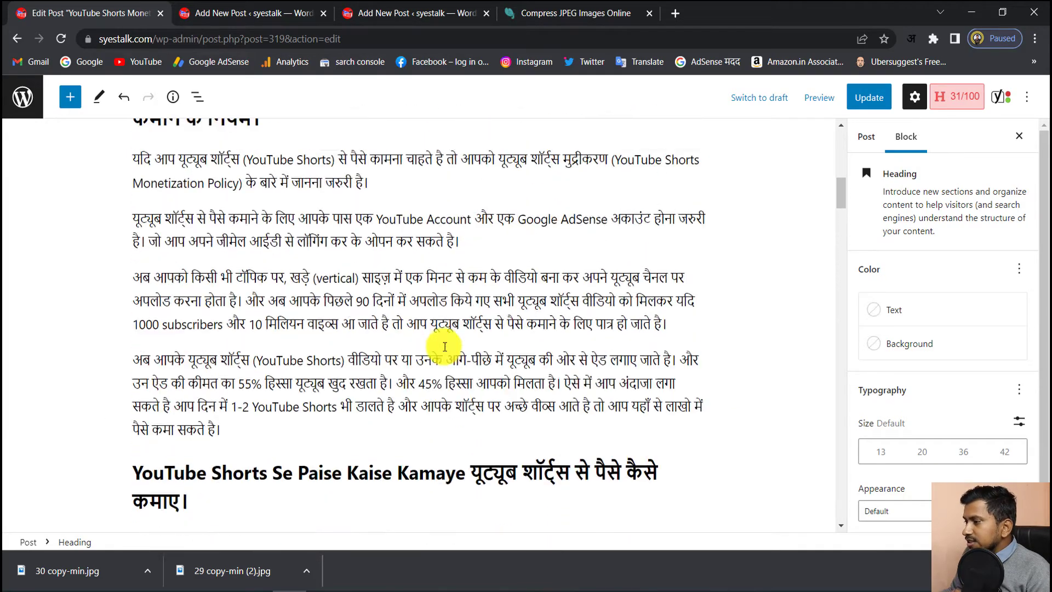
scroll(433, 343, up, 5)
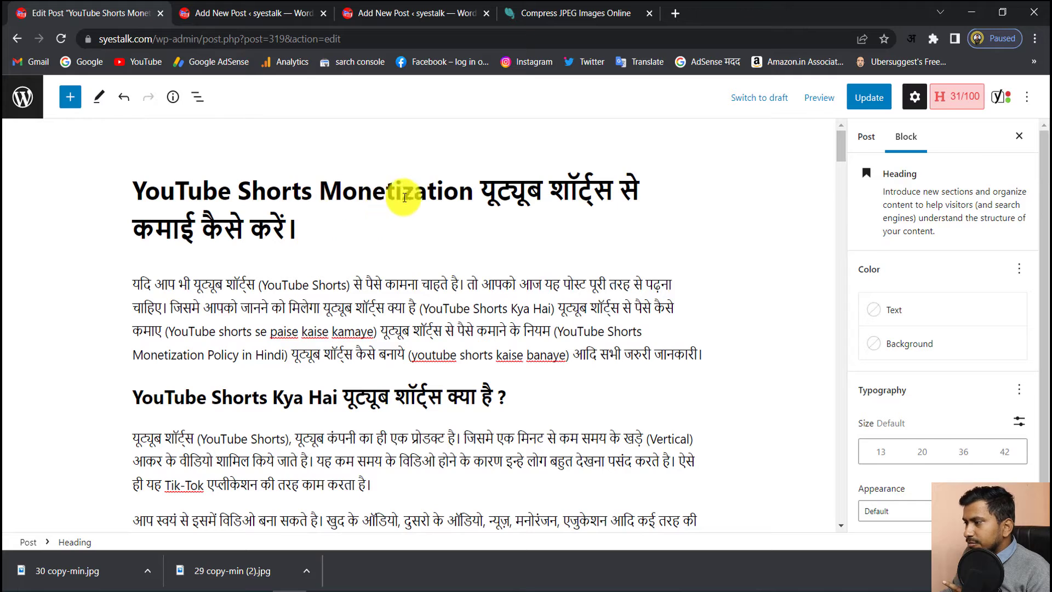
Compare the keywords in the post title, the introduction and the "YouTube Shorts Kya Hai" heading
drag(472, 192, 394, 193)
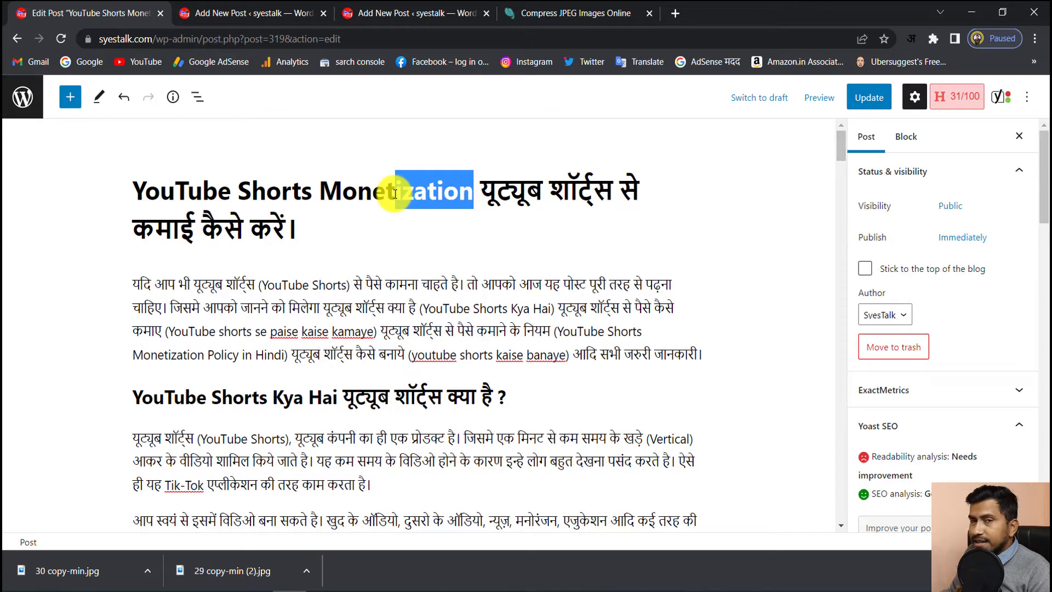
drag(394, 193, 401, 194)
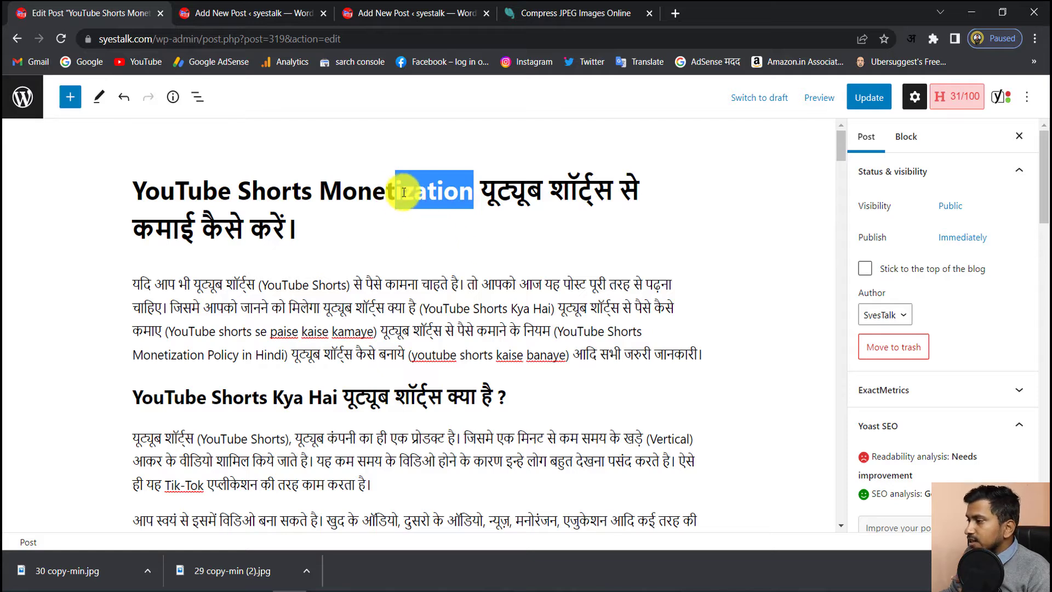
click(402, 194)
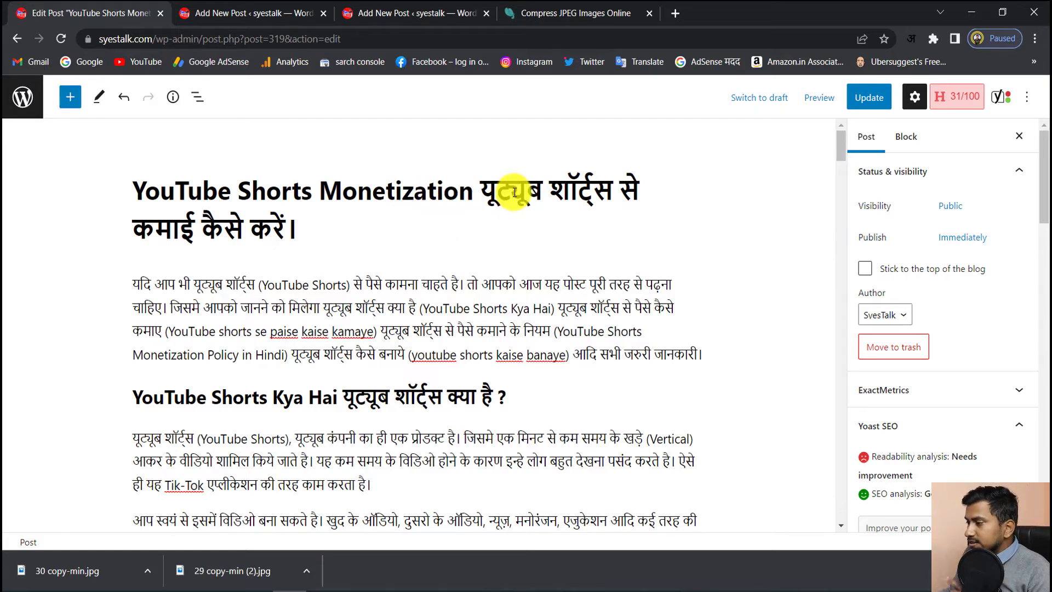
click(455, 300)
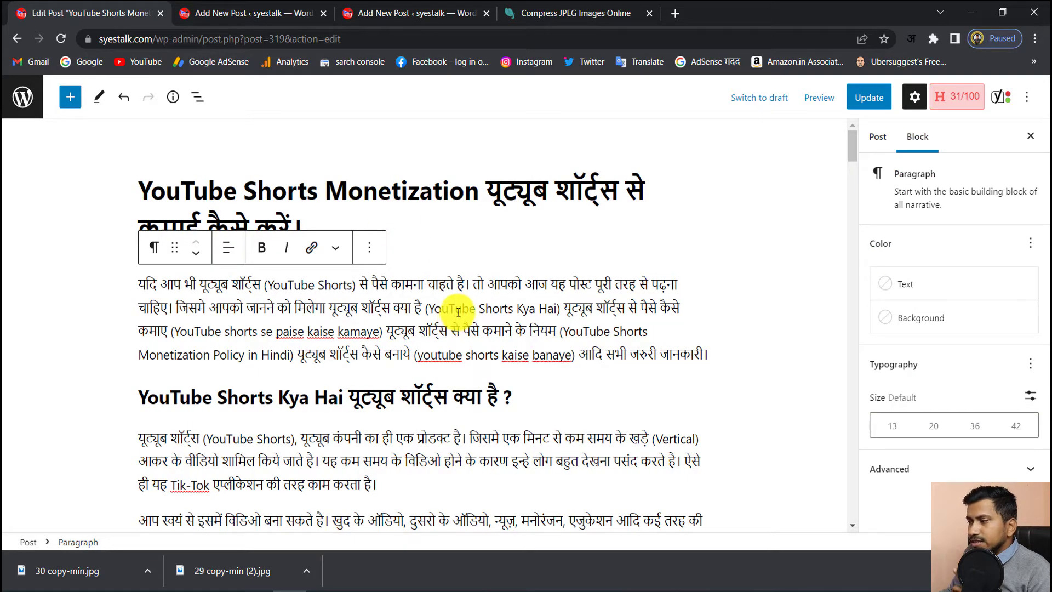
scroll(517, 311, down, 3)
click(261, 253)
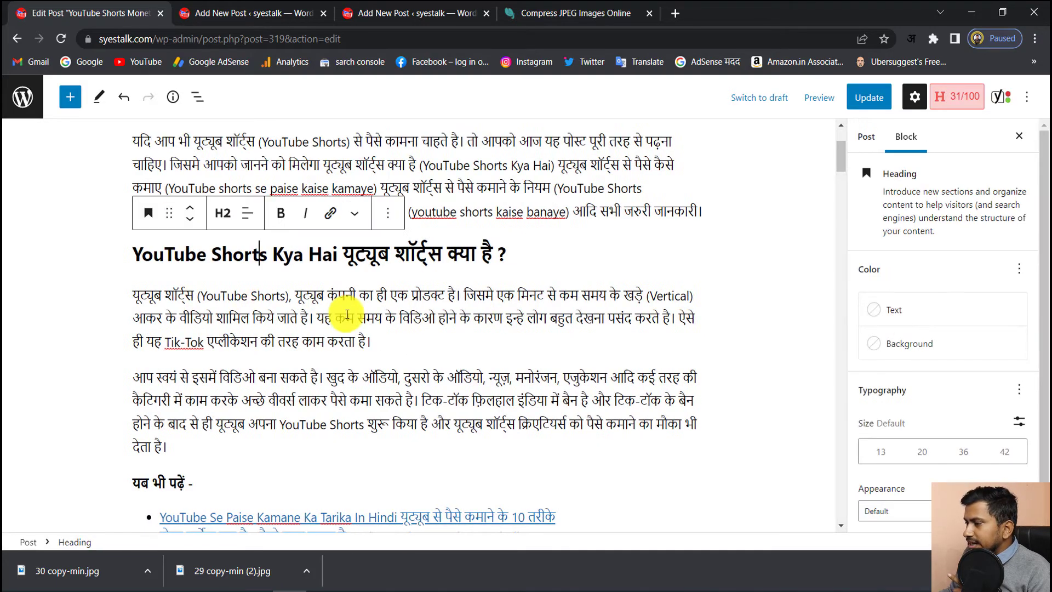
Review the sections from the monetization policy through the earning steps and methods to when YouTube Shorts pays
scroll(346, 315, down, 12)
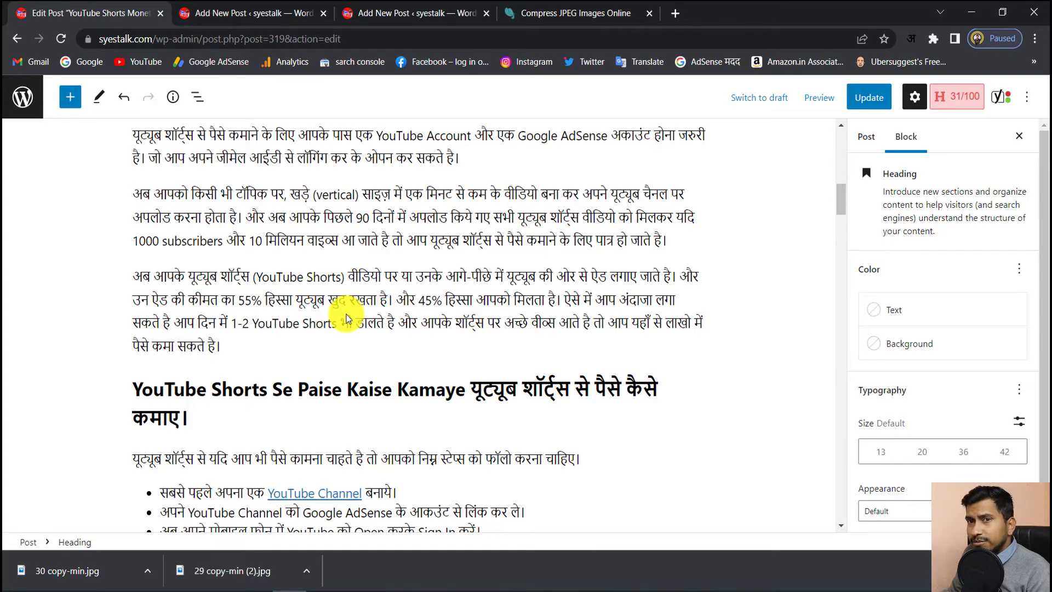
scroll(418, 392, down, 3)
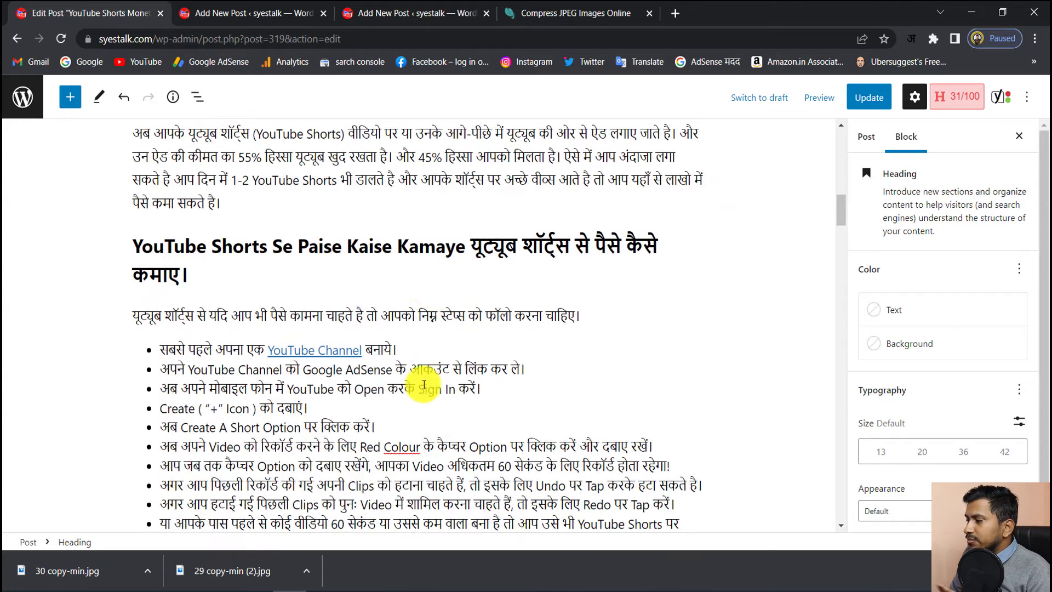
scroll(444, 264, down, 5)
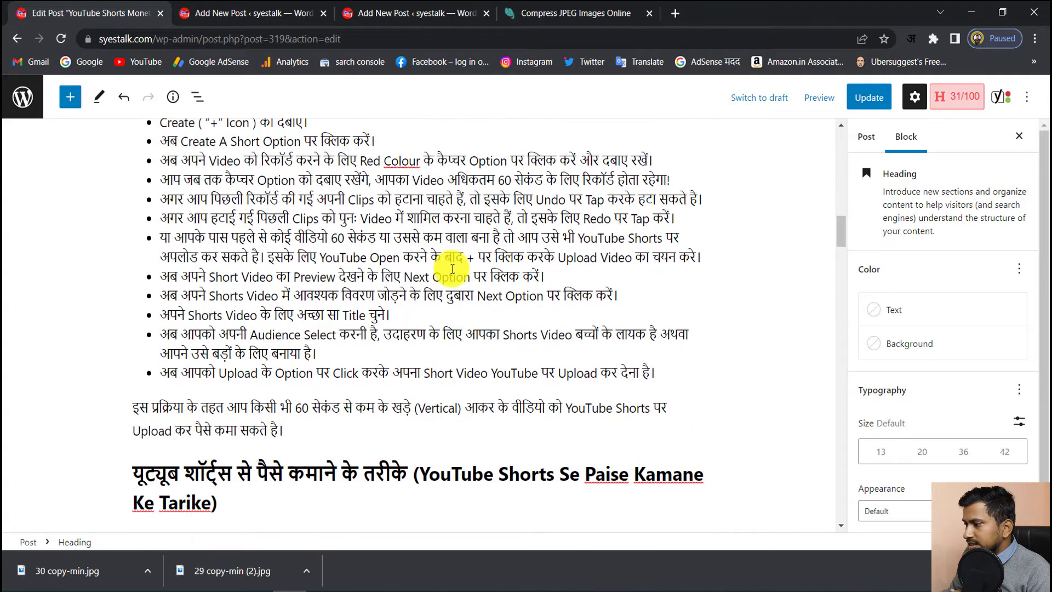
scroll(452, 268, down, 3)
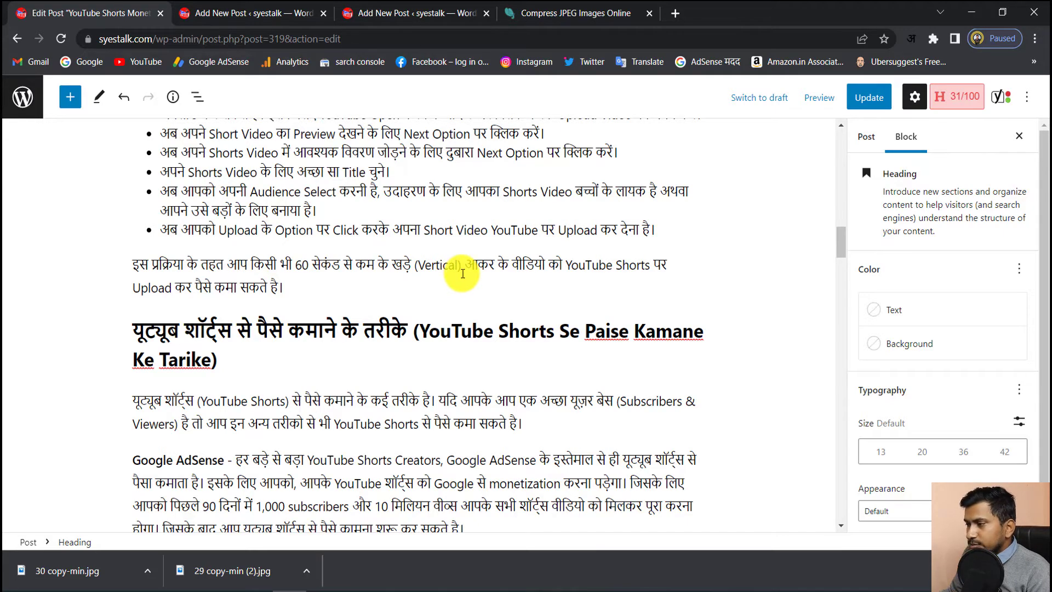
scroll(462, 273, down, 3)
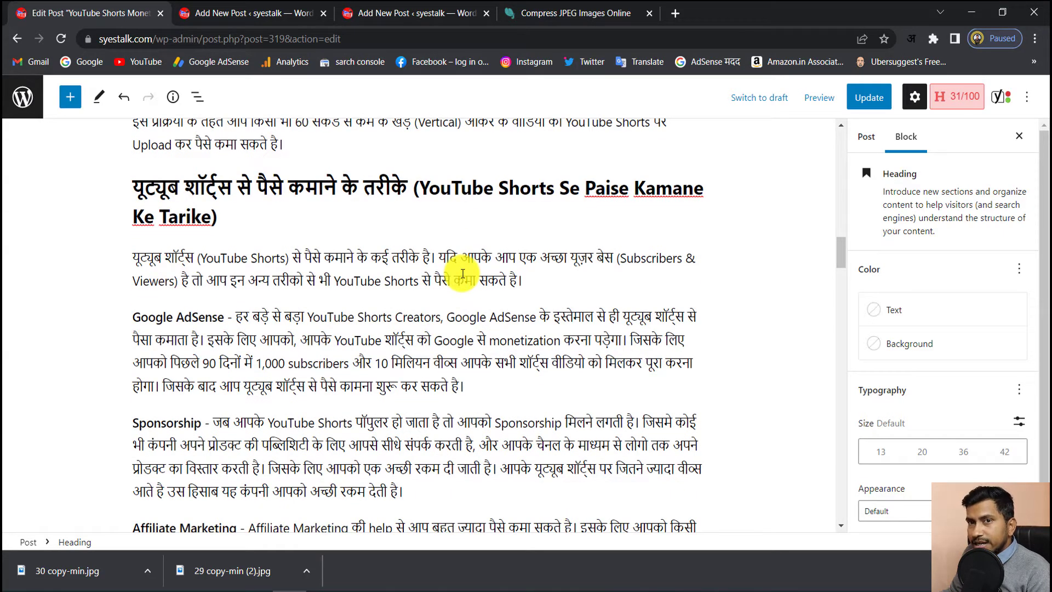
scroll(462, 273, down, 3)
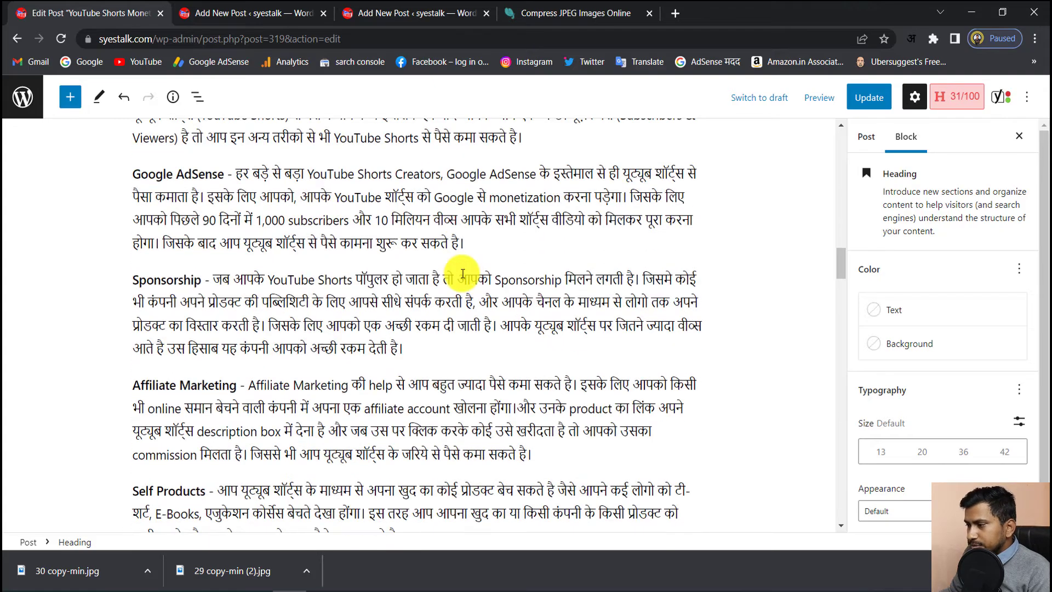
scroll(463, 273, down, 9)
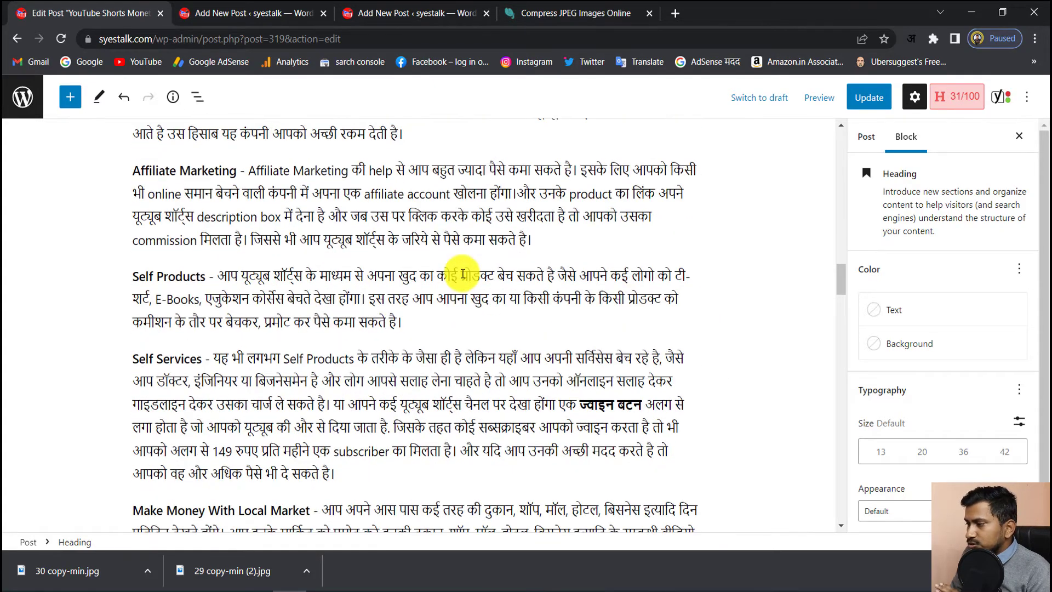
scroll(463, 273, down, 3)
scroll(463, 273, down, 10)
scroll(462, 274, down, 7)
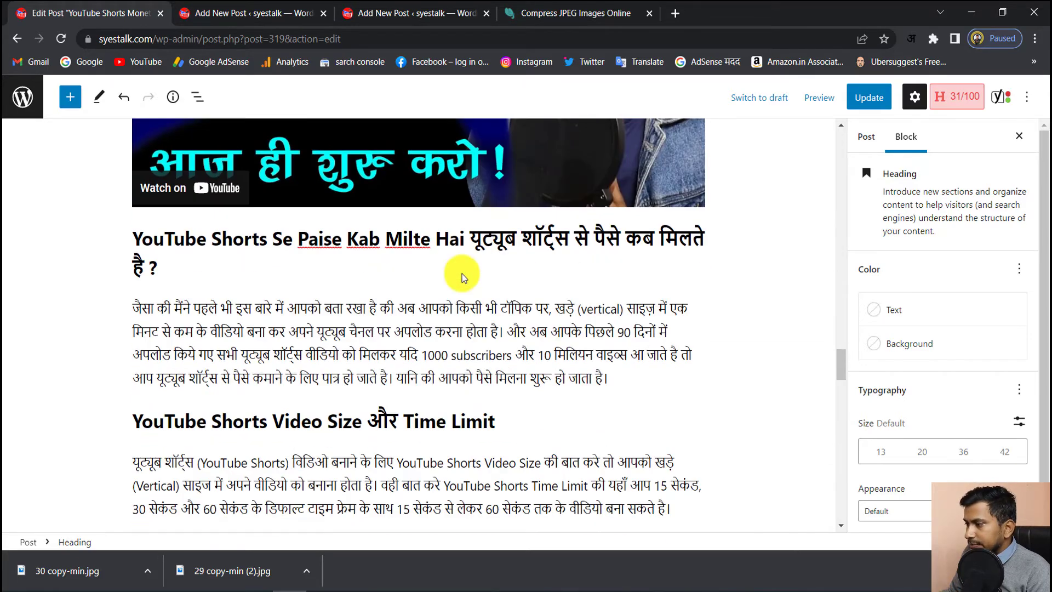
Review the video size section and closing links, then examine the Yoast SEO slug and meta description
scroll(463, 273, down, 2)
scroll(462, 273, down, 1)
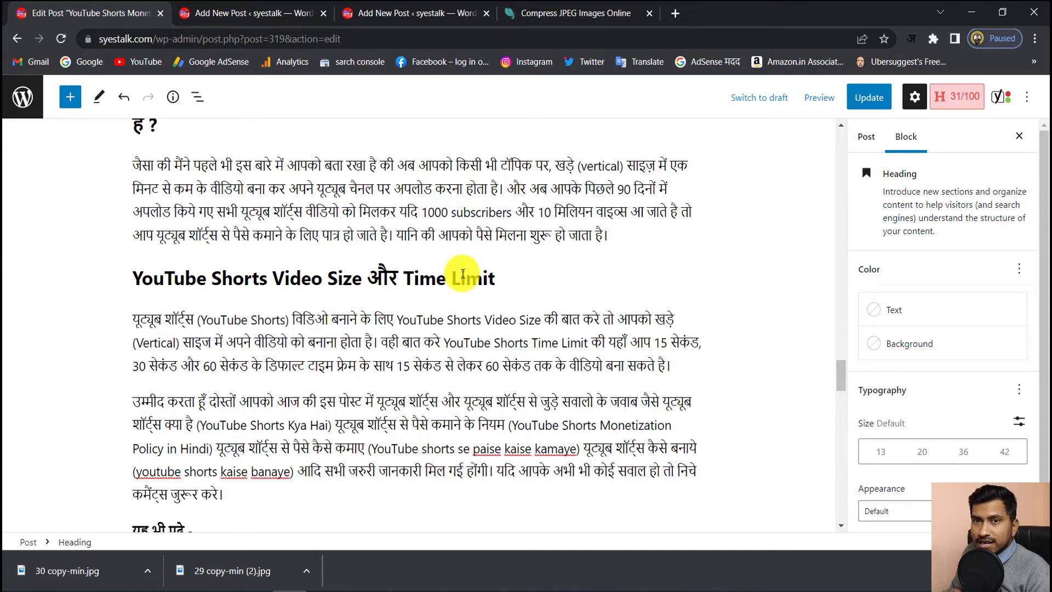
scroll(462, 274, down, 15)
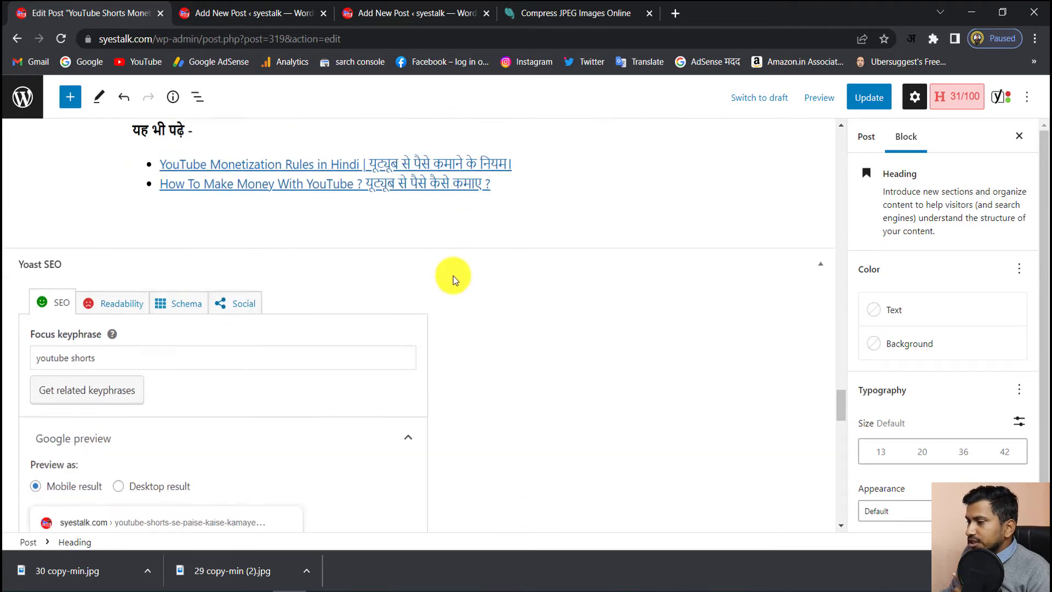
scroll(359, 295, down, 4)
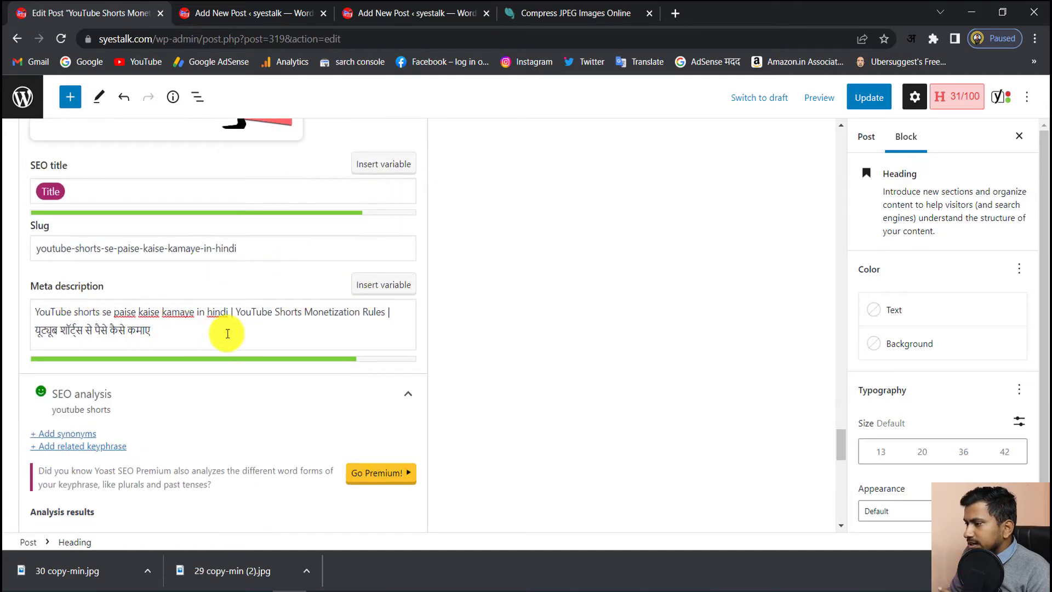
Review the Yoast SEO analysis problems and good results, and highlight the word count in the text length result
scroll(237, 331, down, 3)
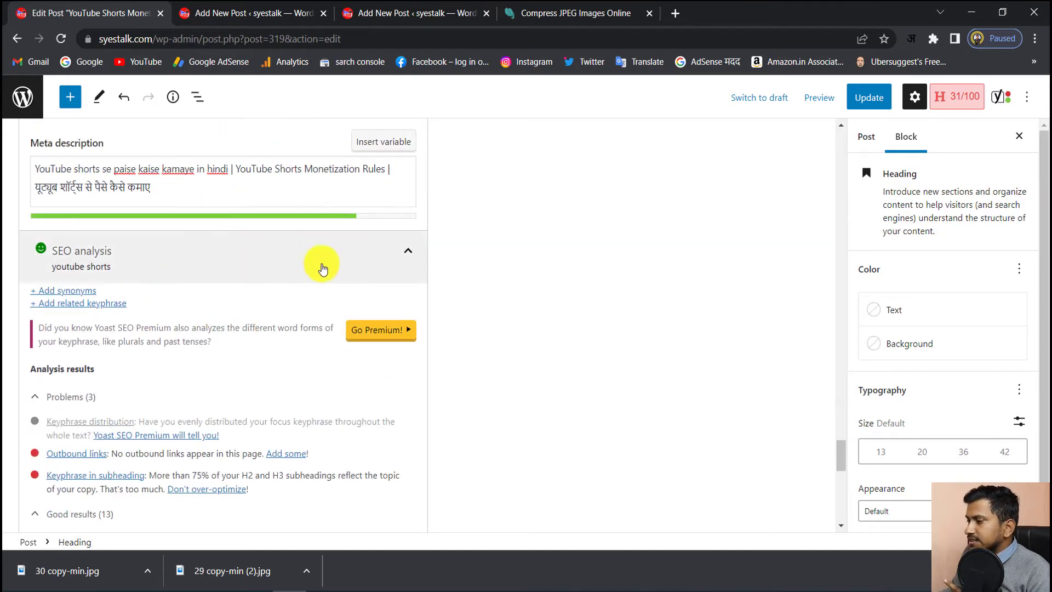
scroll(321, 263, down, 4)
scroll(107, 264, down, 4)
scroll(202, 256, up, 3)
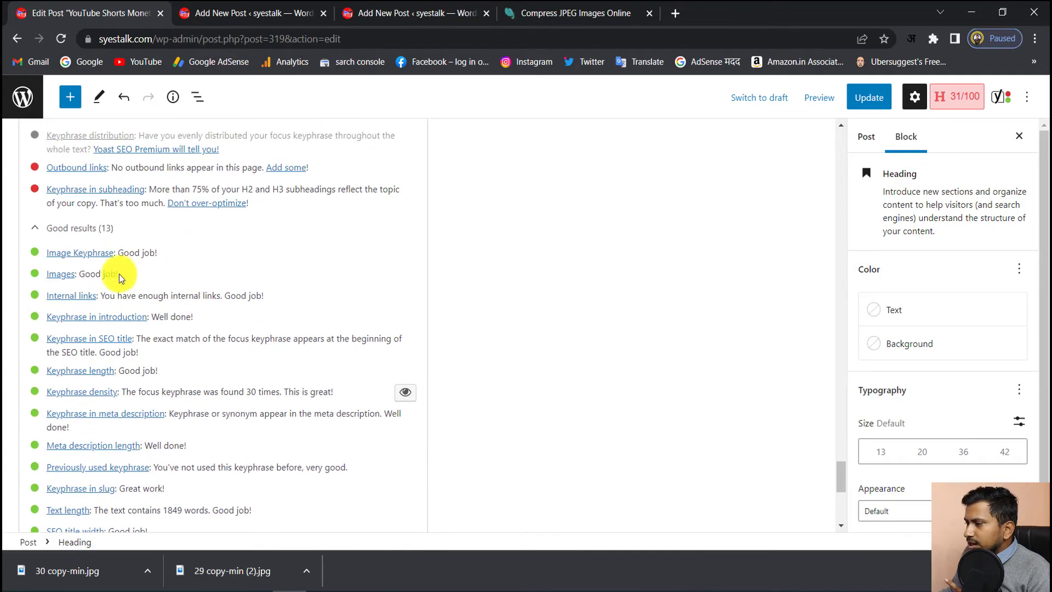
scroll(121, 350, down, 3)
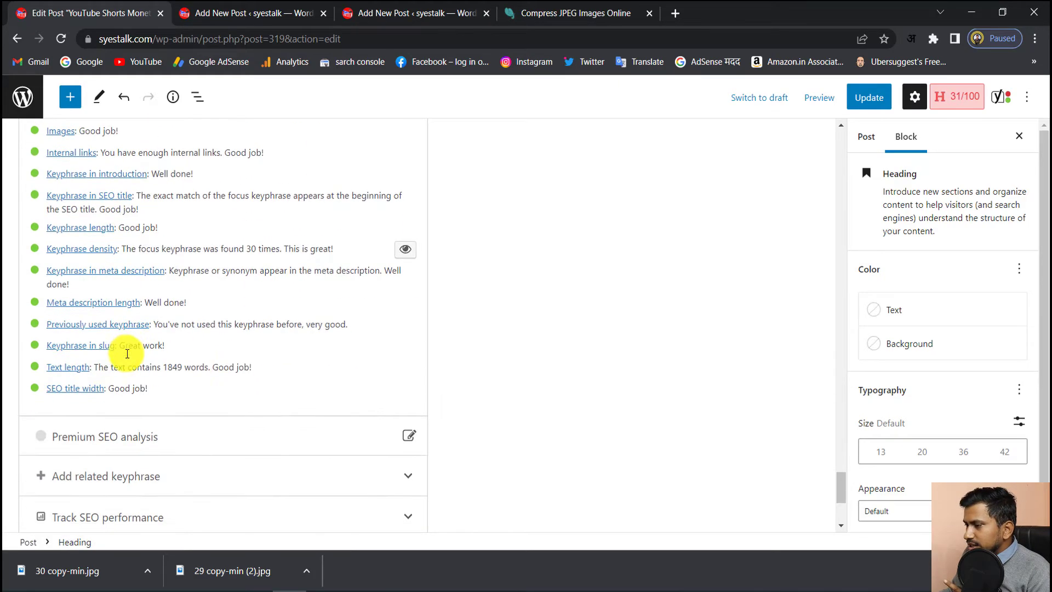
drag(163, 371, 175, 371)
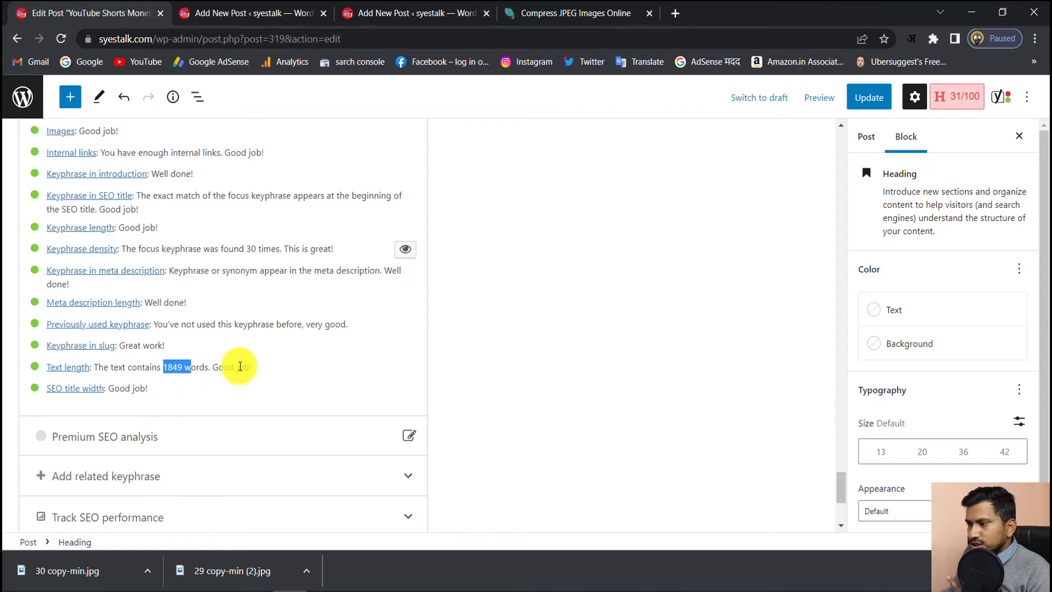
Return to the post title and inspect the post's visibility setting and publish date calendar
scroll(240, 366, up, 15)
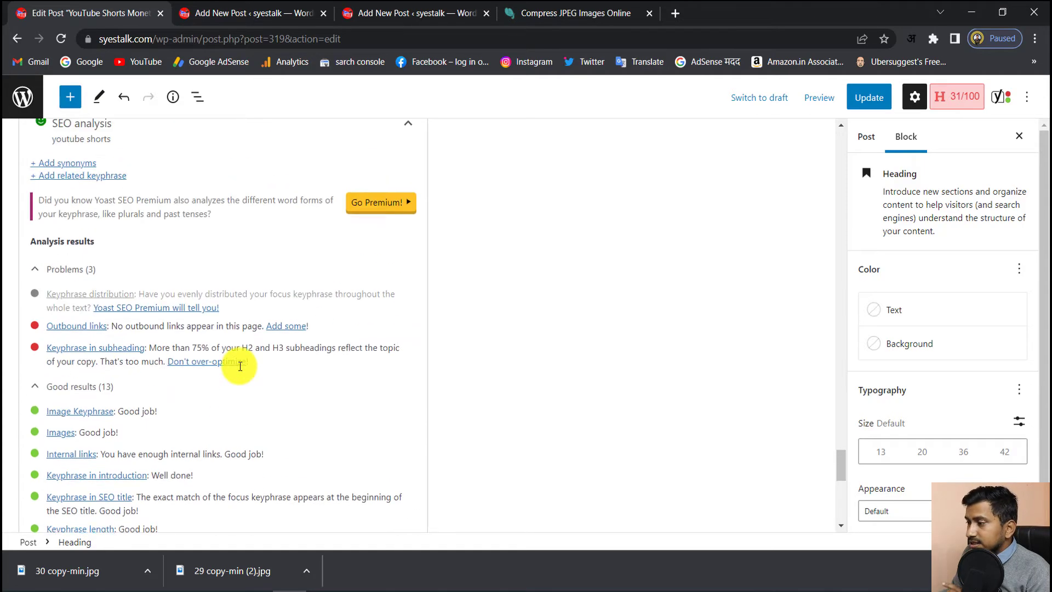
scroll(240, 366, up, 15)
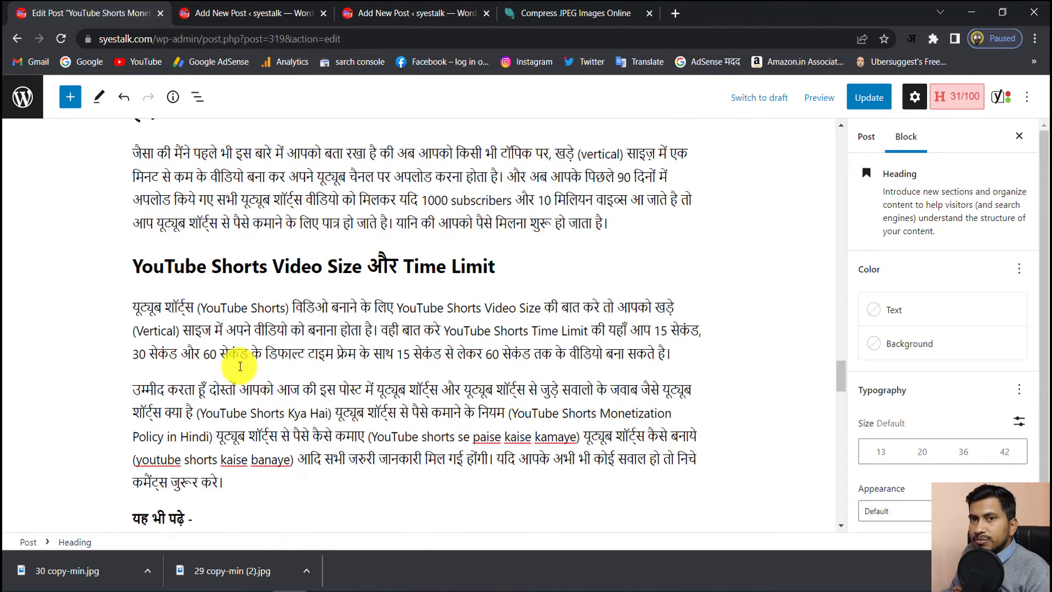
scroll(240, 367, up, 15)
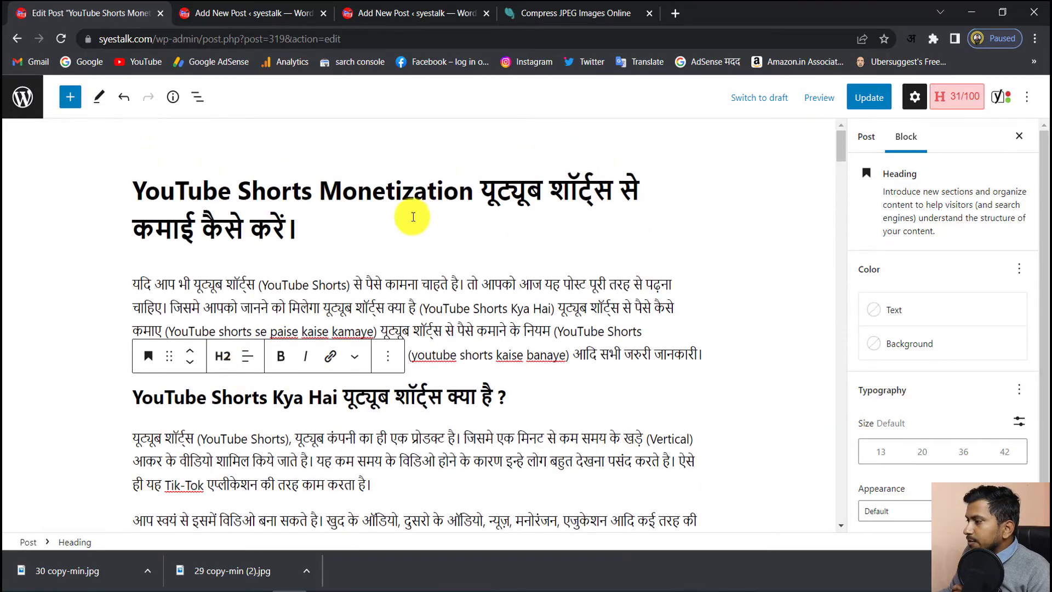
click(474, 193)
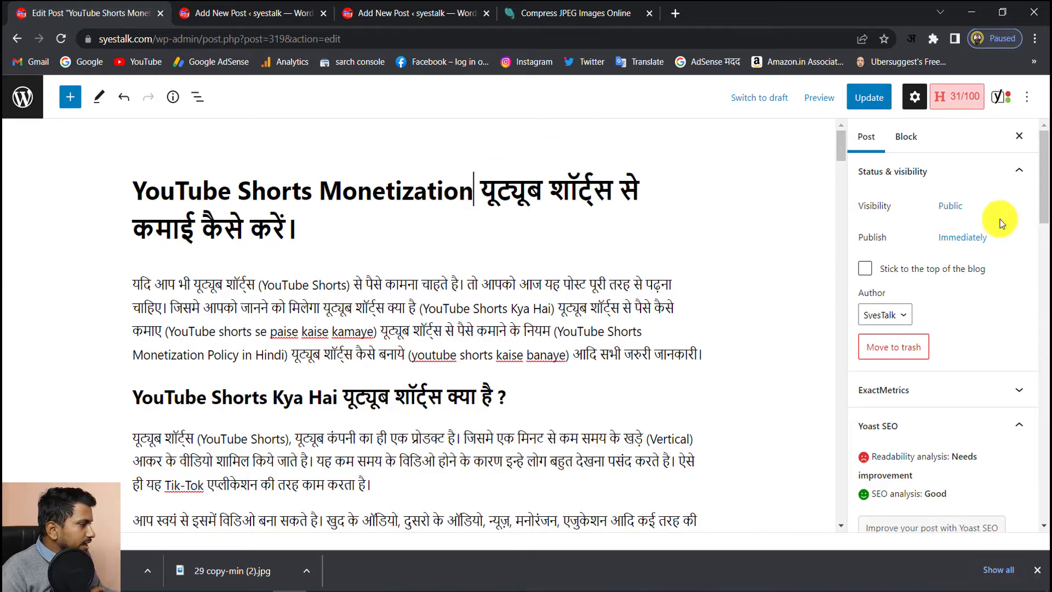
click(952, 210)
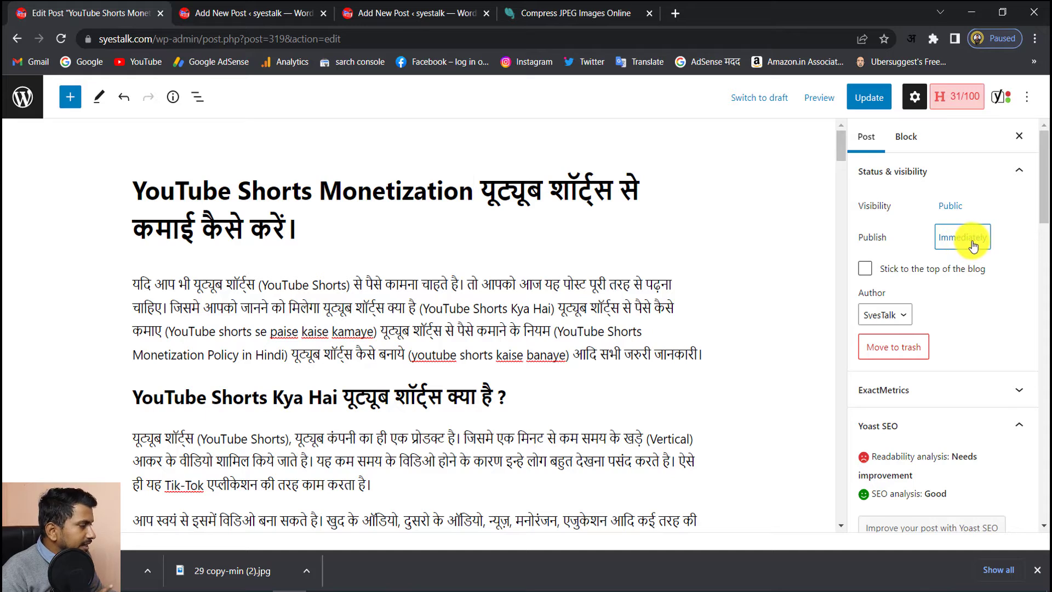
click(968, 239)
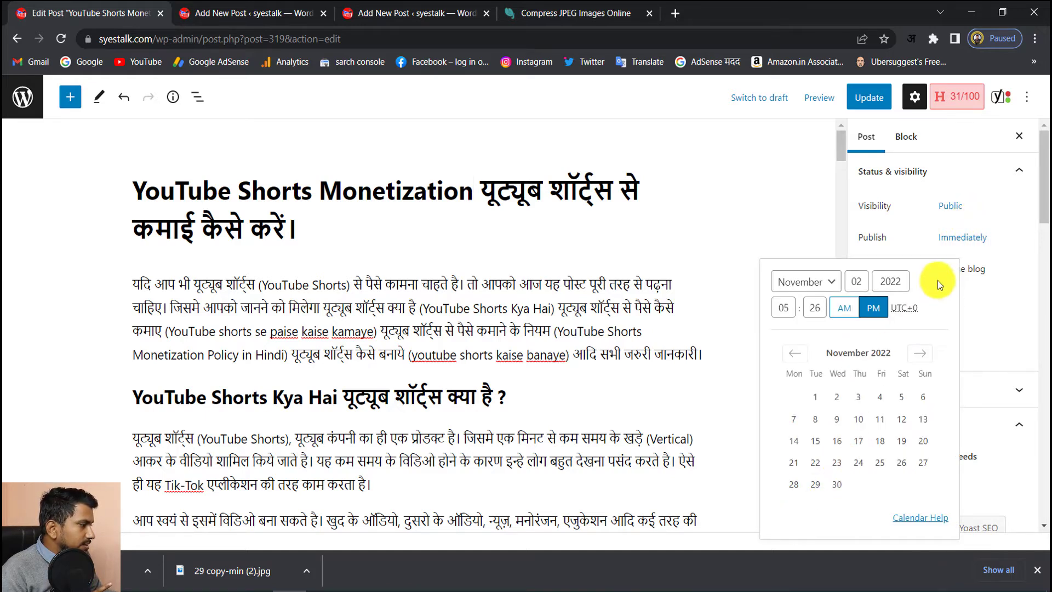
click(972, 242)
Expand the post's permalink settings and compare the URL slug with the slug in the Yoast SEO section
scroll(978, 232, down, 5)
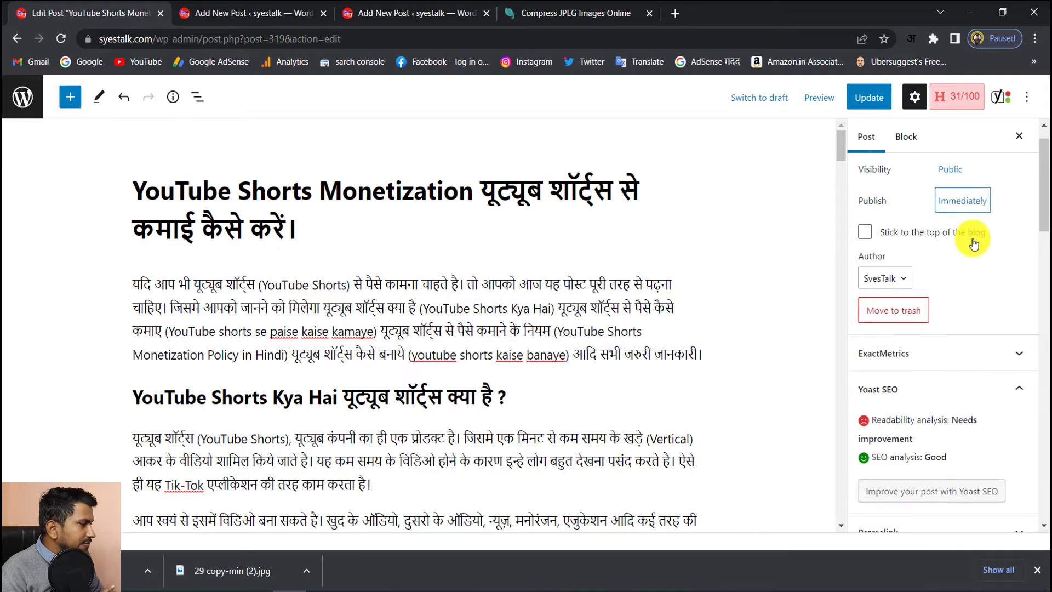
scroll(987, 219, down, 1)
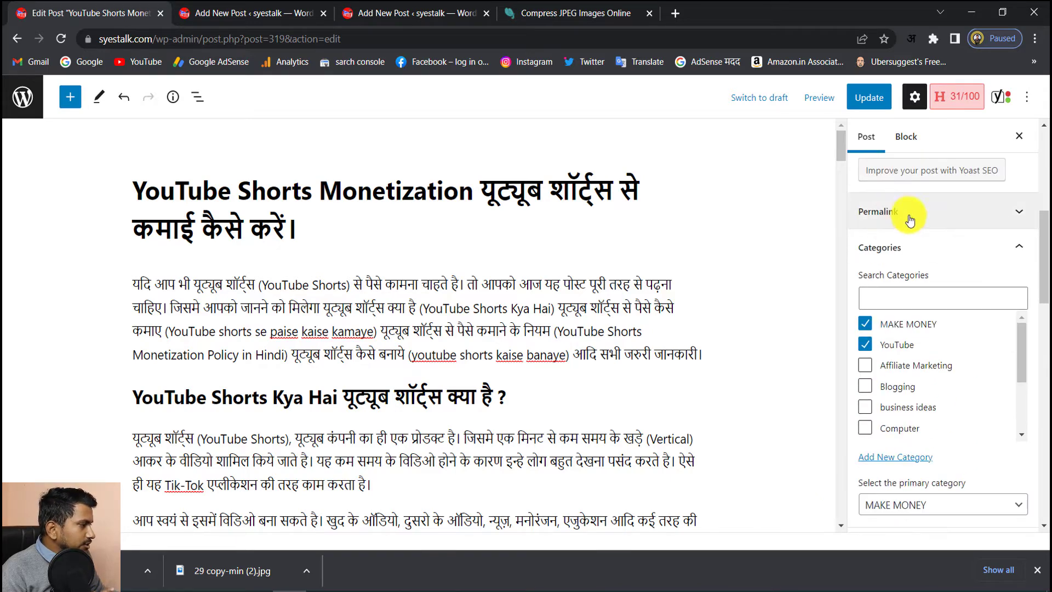
click(946, 219)
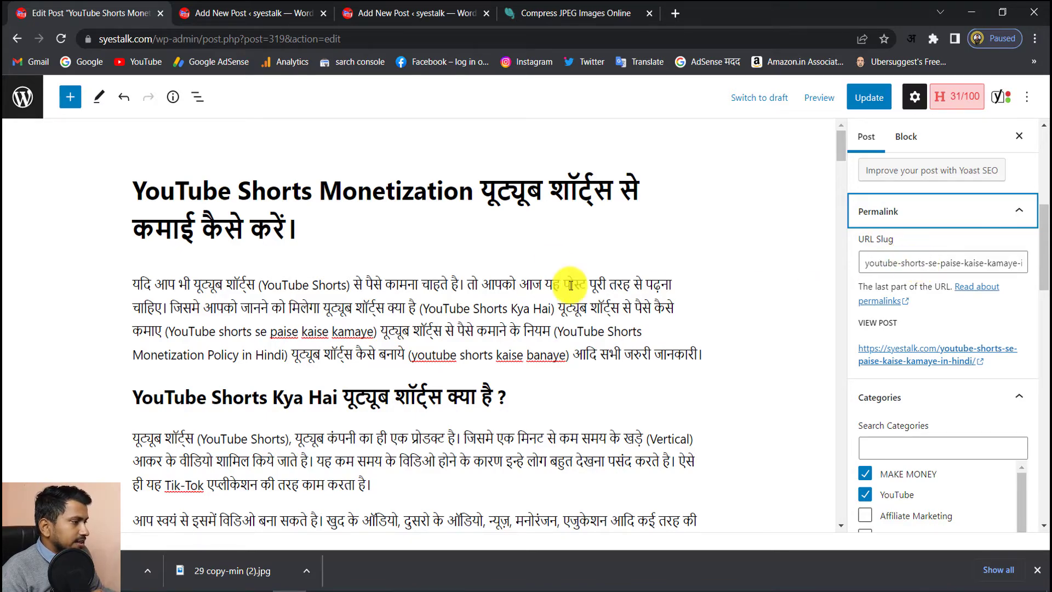
scroll(554, 268, down, 10)
scroll(554, 267, down, 20)
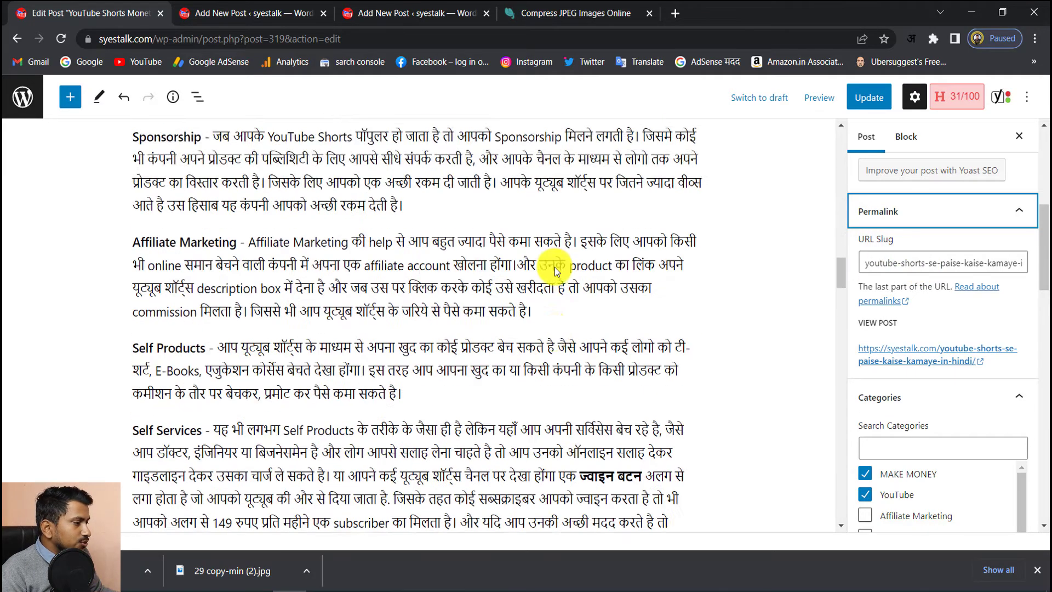
scroll(555, 265, down, 9)
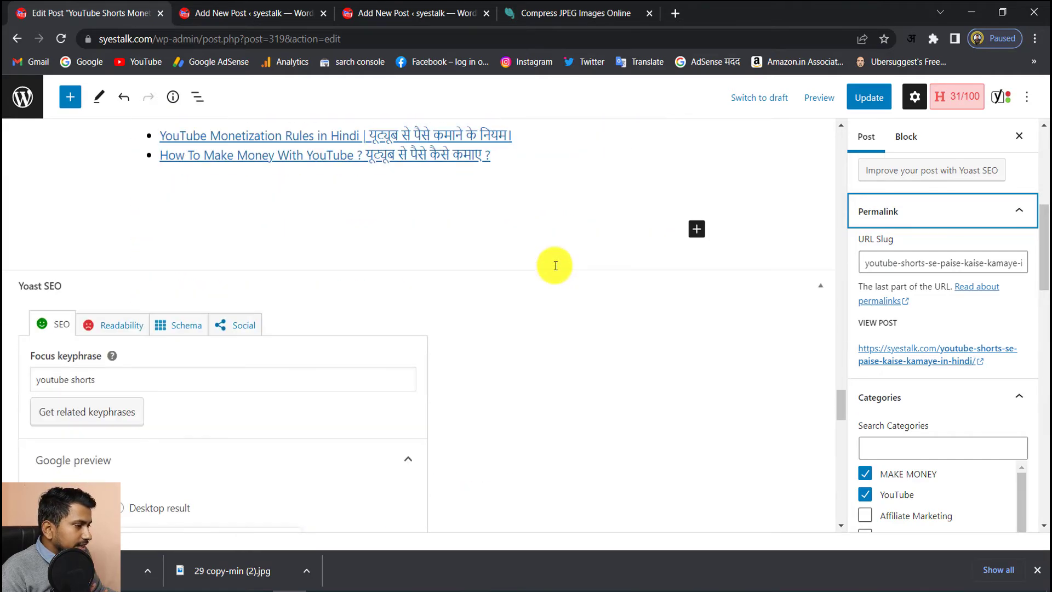
scroll(555, 265, down, 7)
scroll(427, 386, up, 2)
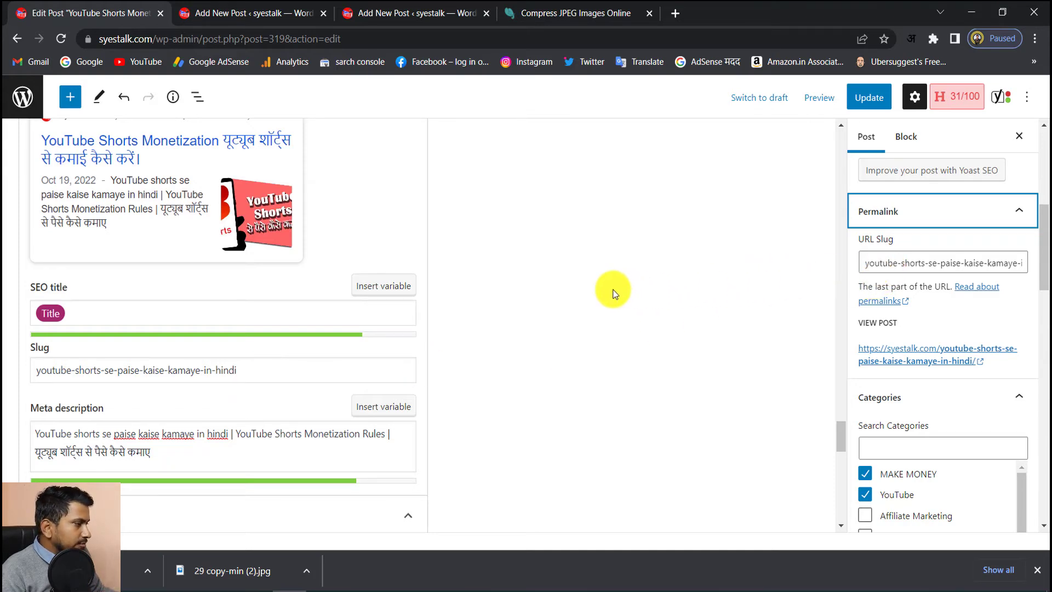
Return to the post title and review the full category list alongside the categories assigned to the post
scroll(614, 289, up, 6)
drag(838, 412, 821, 136)
click(602, 194)
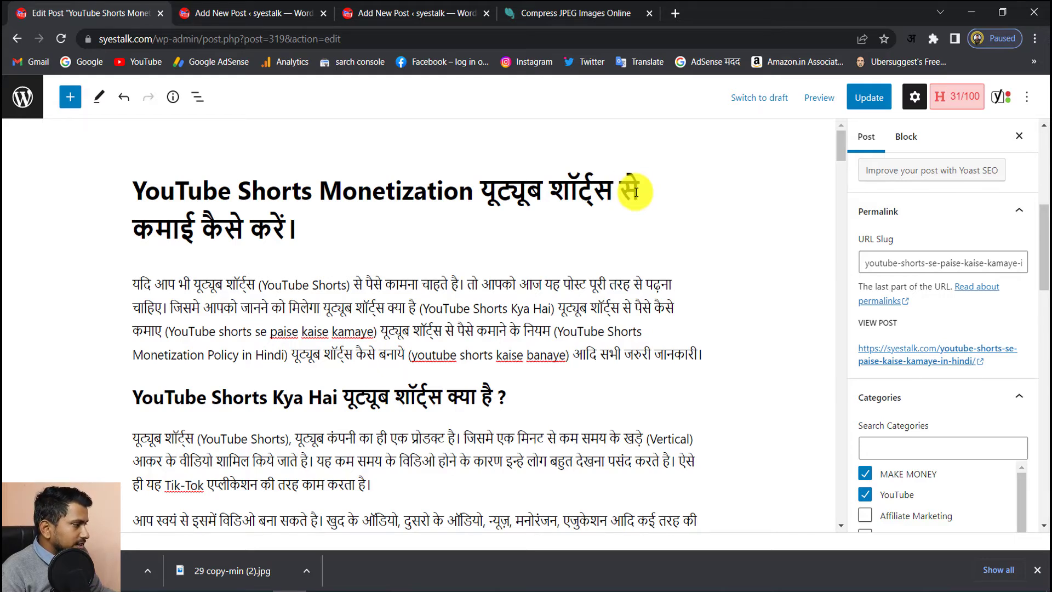
scroll(932, 333, down, 3)
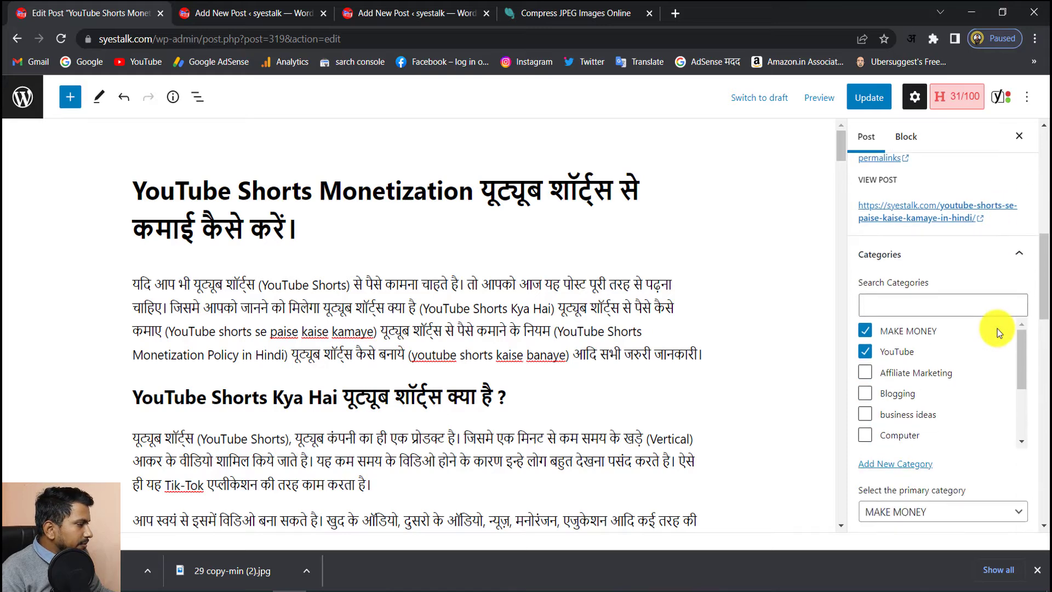
click(912, 262)
click(907, 262)
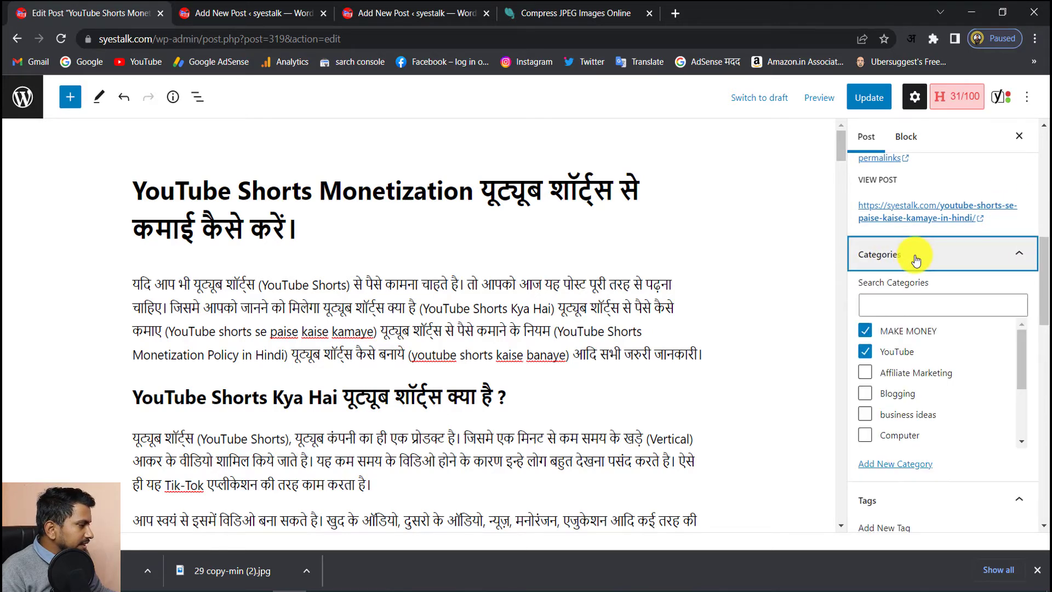
scroll(963, 305, down, 1)
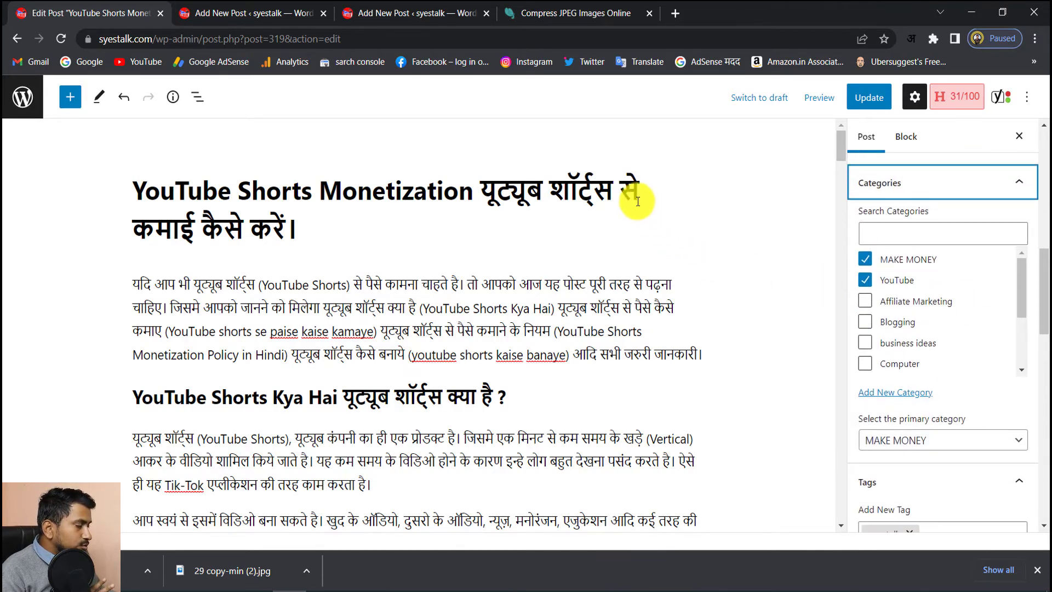
scroll(915, 283, down, 3)
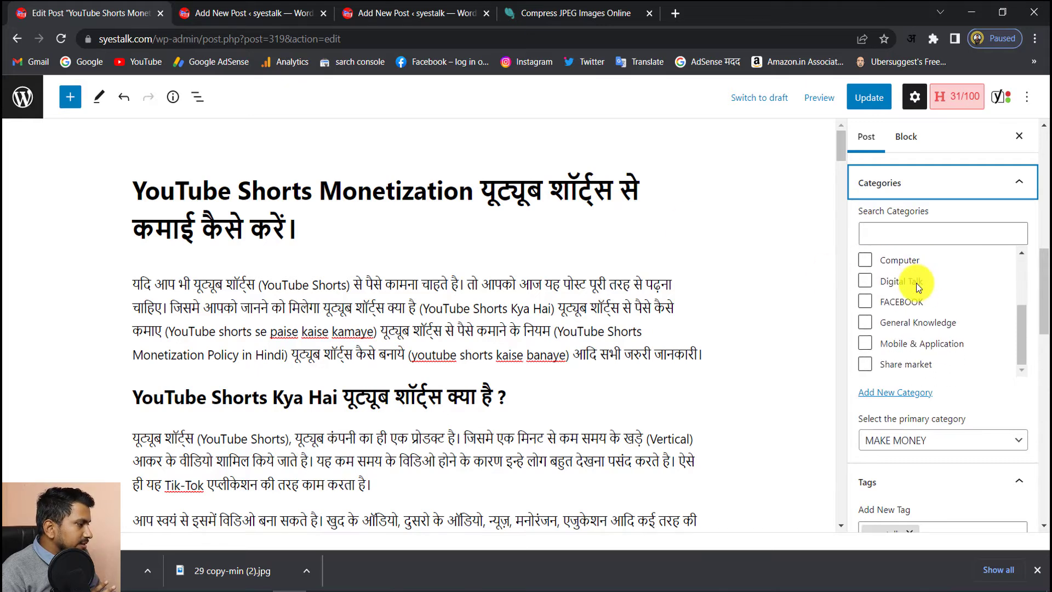
scroll(918, 310, up, 3)
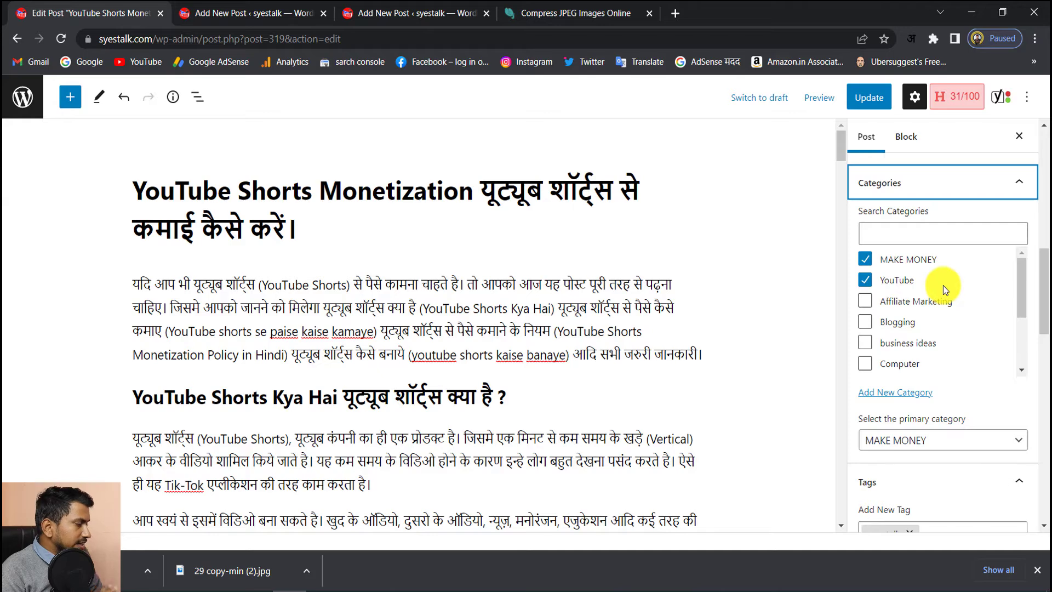
Examine the primary category, the tags and the featured image of the YouTube Shorts post
scroll(963, 285, down, 6)
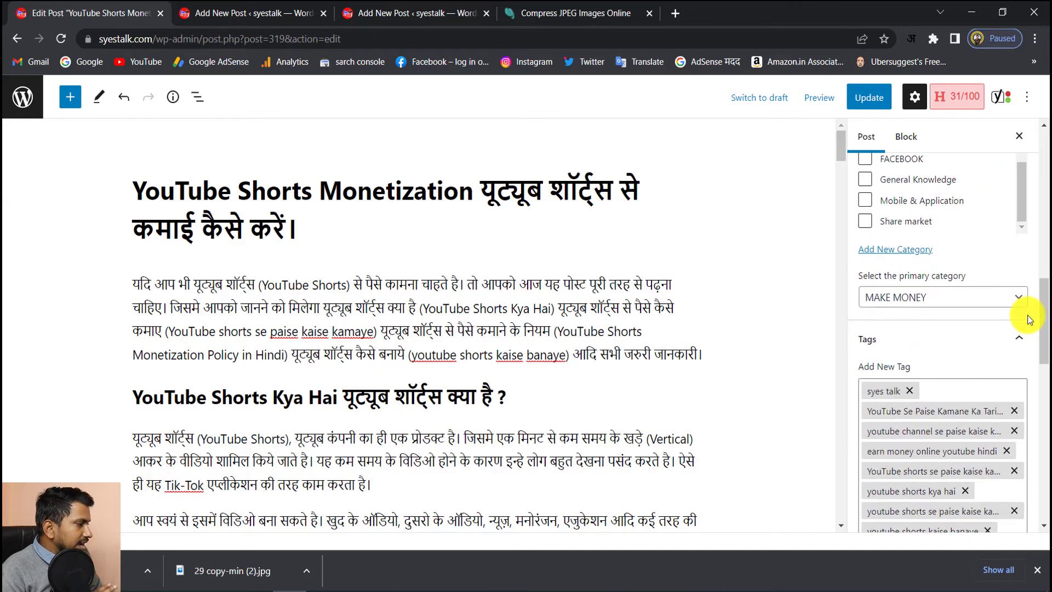
scroll(1028, 315, down, 3)
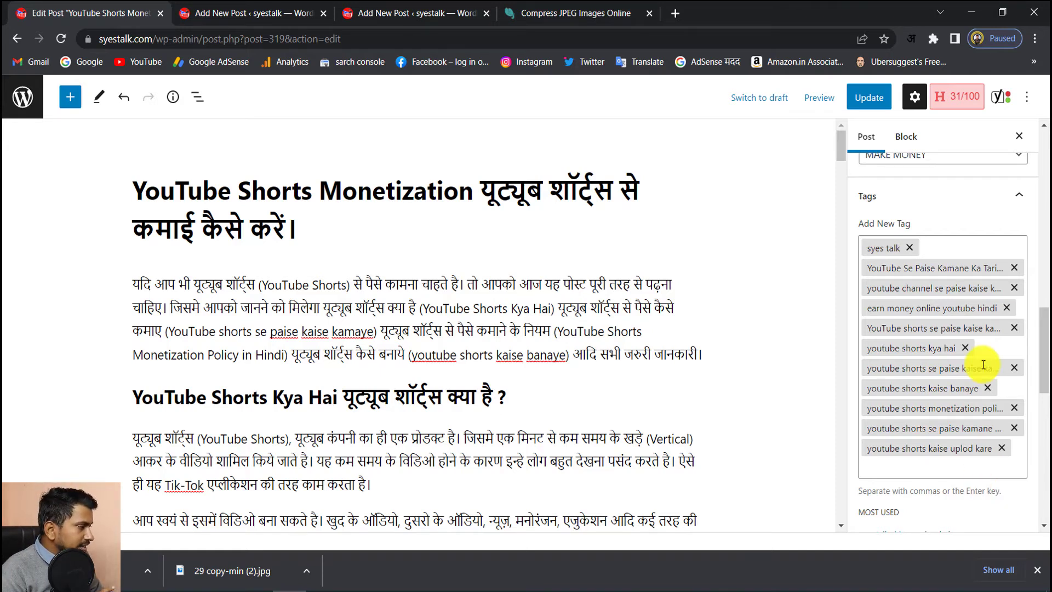
scroll(980, 359, down, 5)
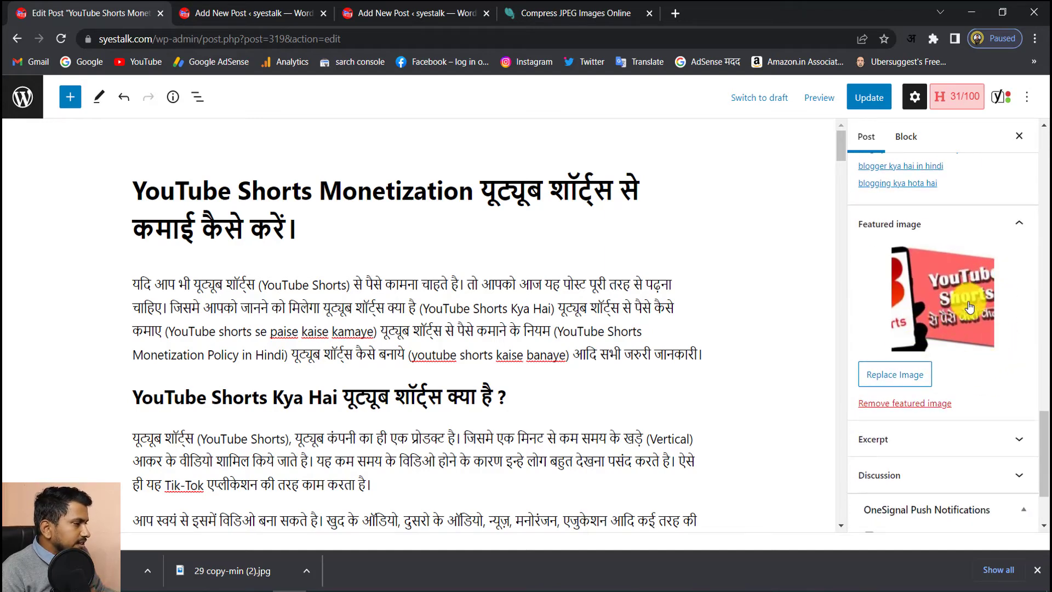
In the first blank new post, examine the featured image chooser's file upload and media library options, then close it
click(241, 13)
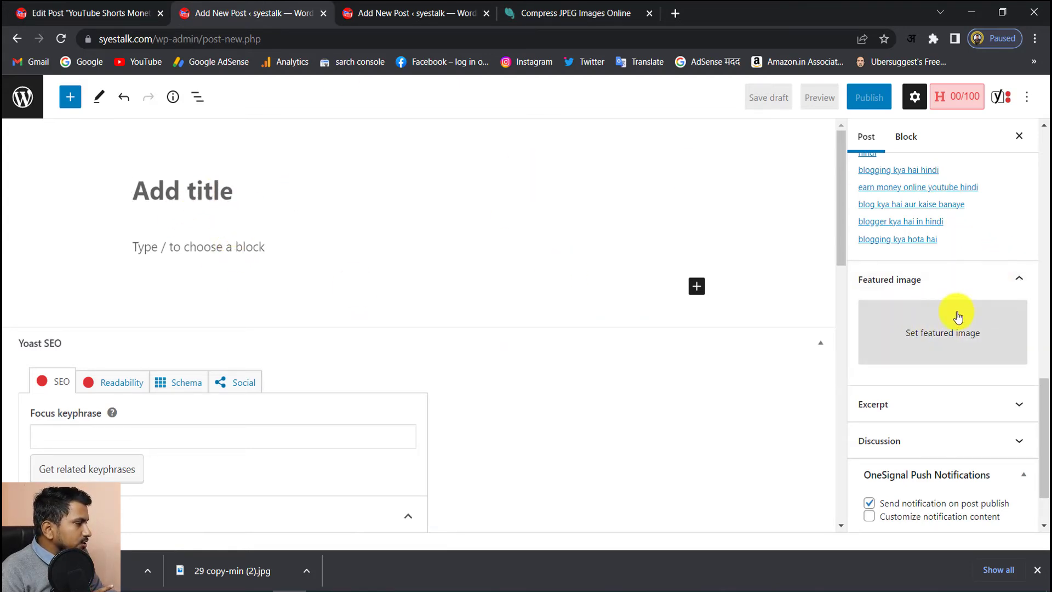
scroll(974, 315, up, 8)
scroll(959, 285, down, 8)
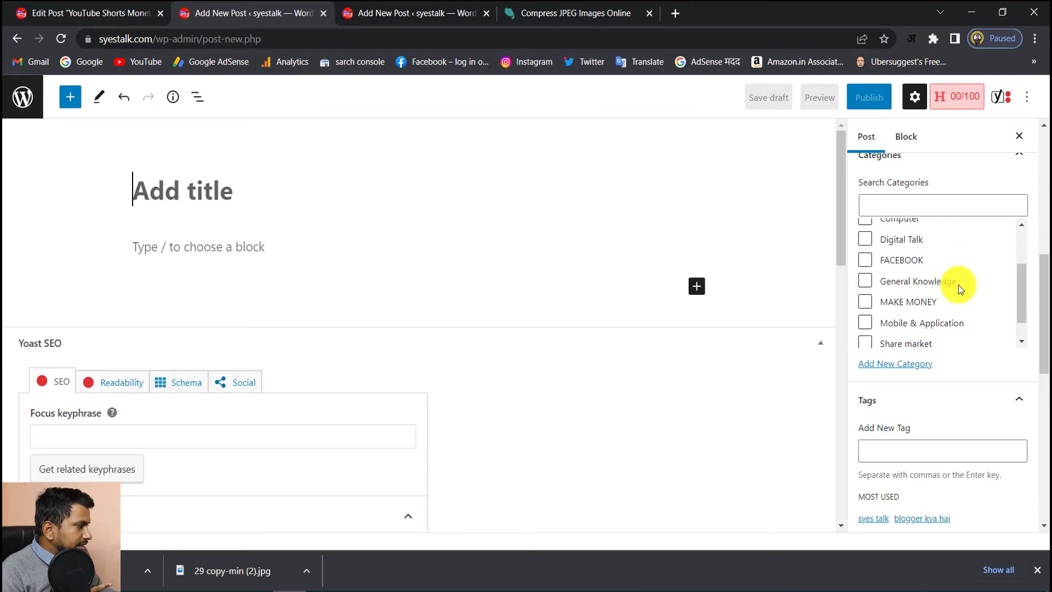
scroll(939, 343, down, 3)
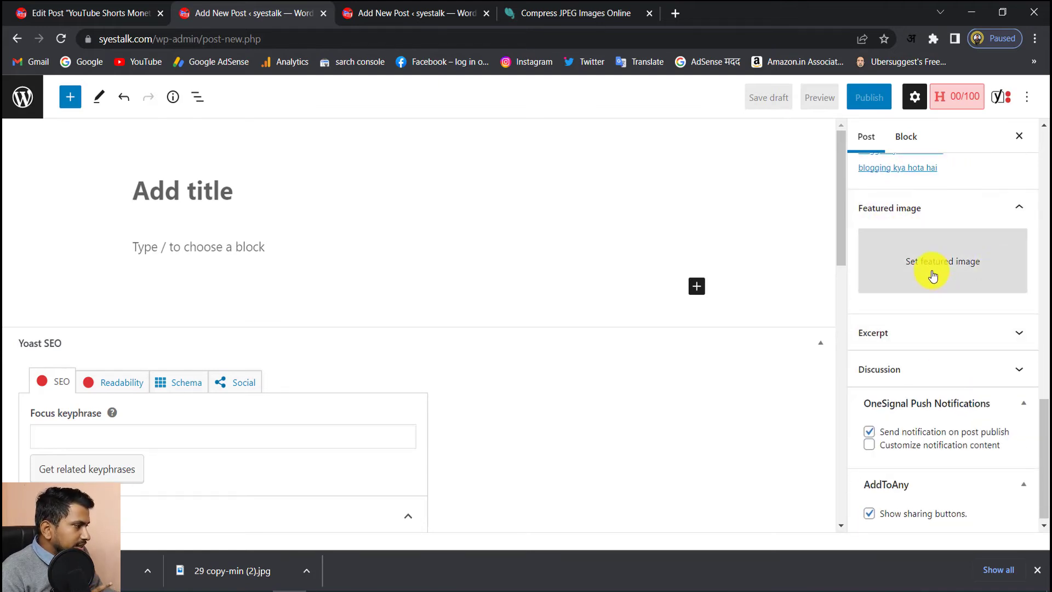
click(955, 272)
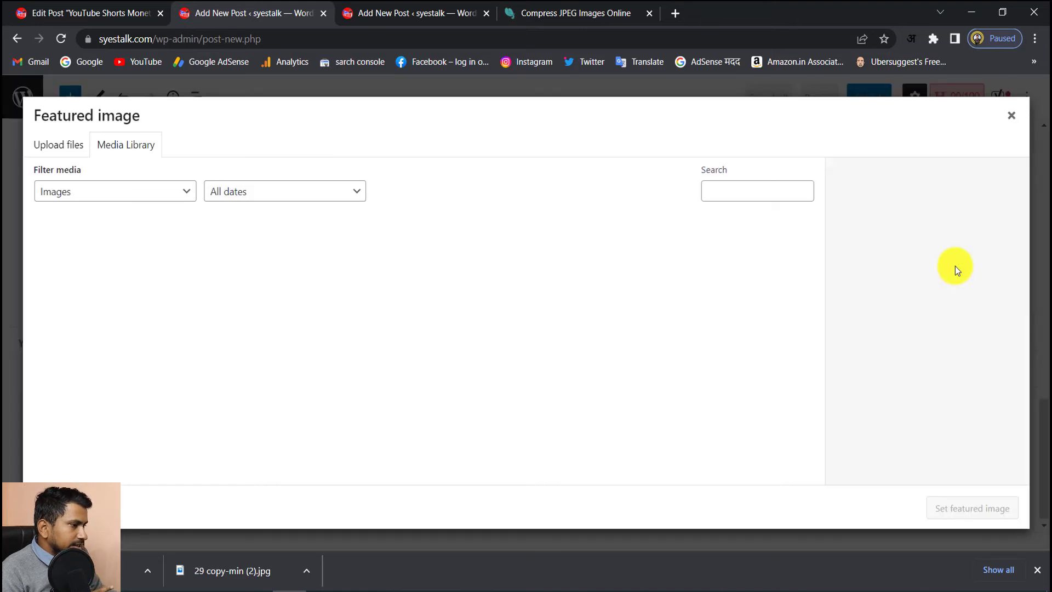
click(76, 149)
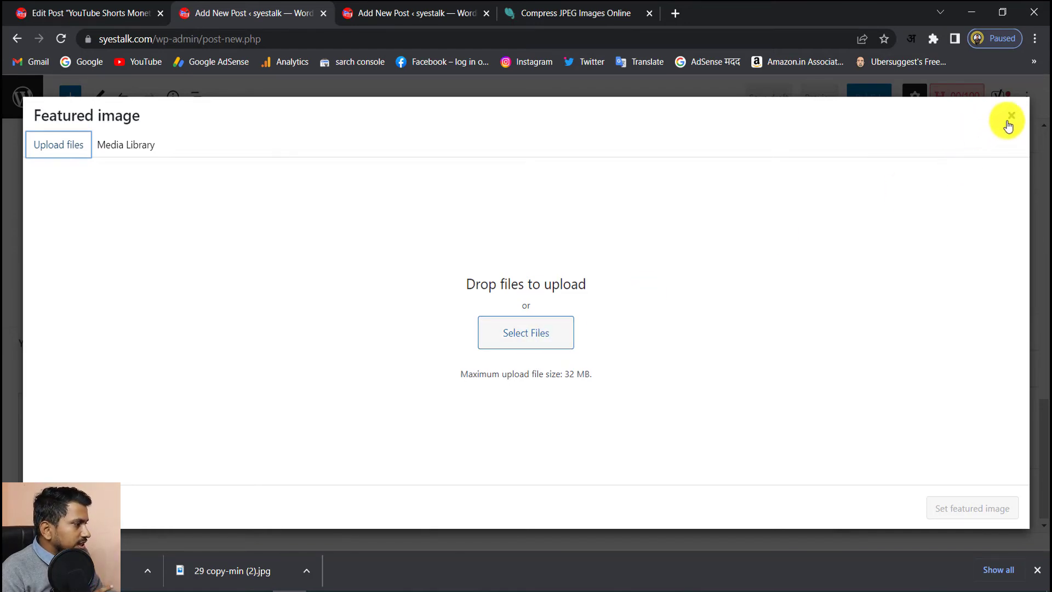
click(138, 149)
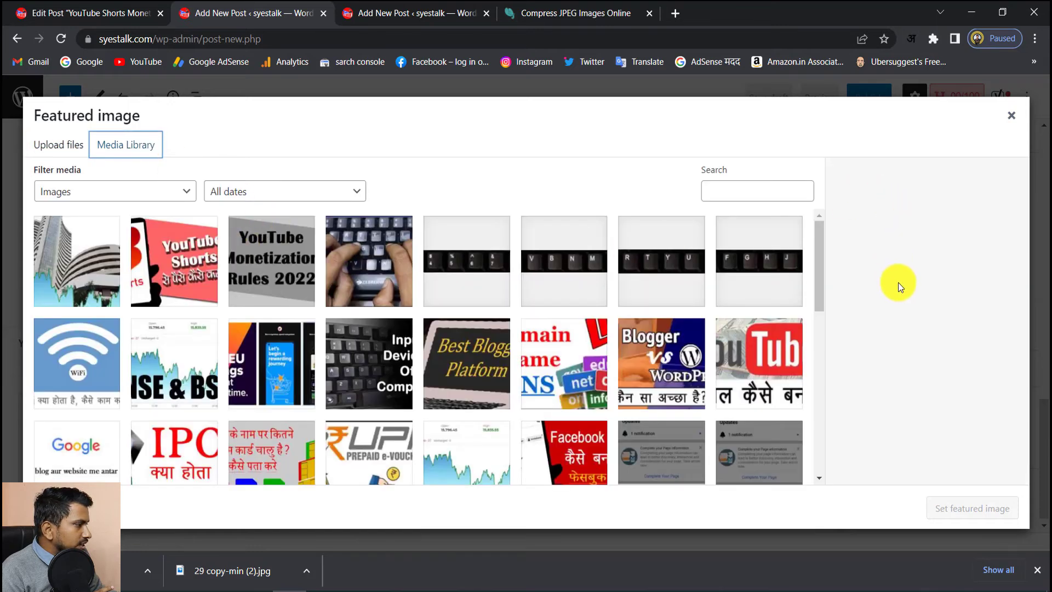
click(1011, 116)
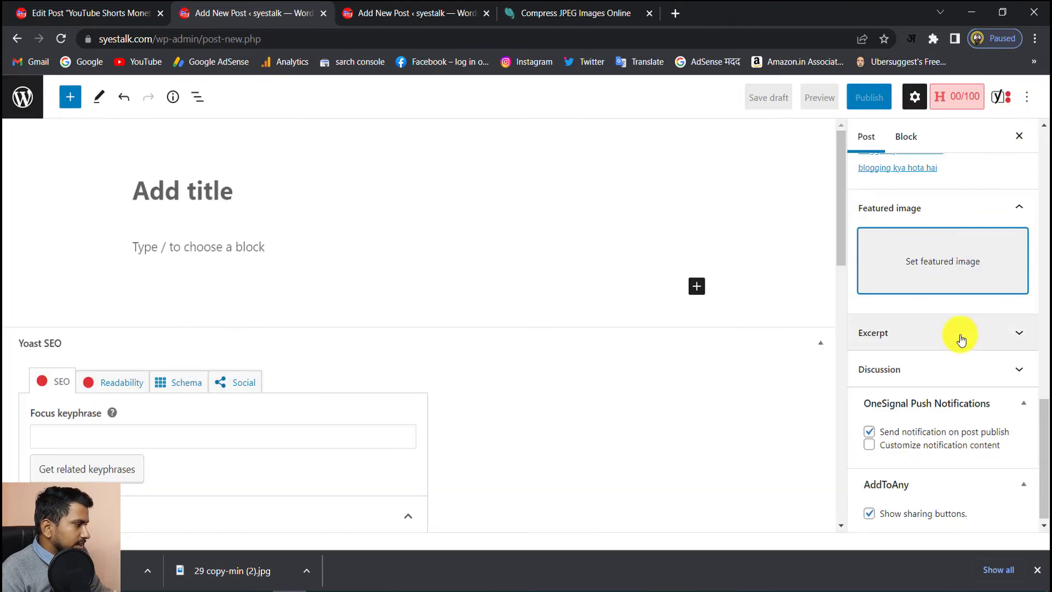
Inspect the YouTube Shorts image's attachment details in the featured image library, close it without setting an image, and return to the YouTube Shorts post
click(948, 269)
click(187, 262)
click(187, 262)
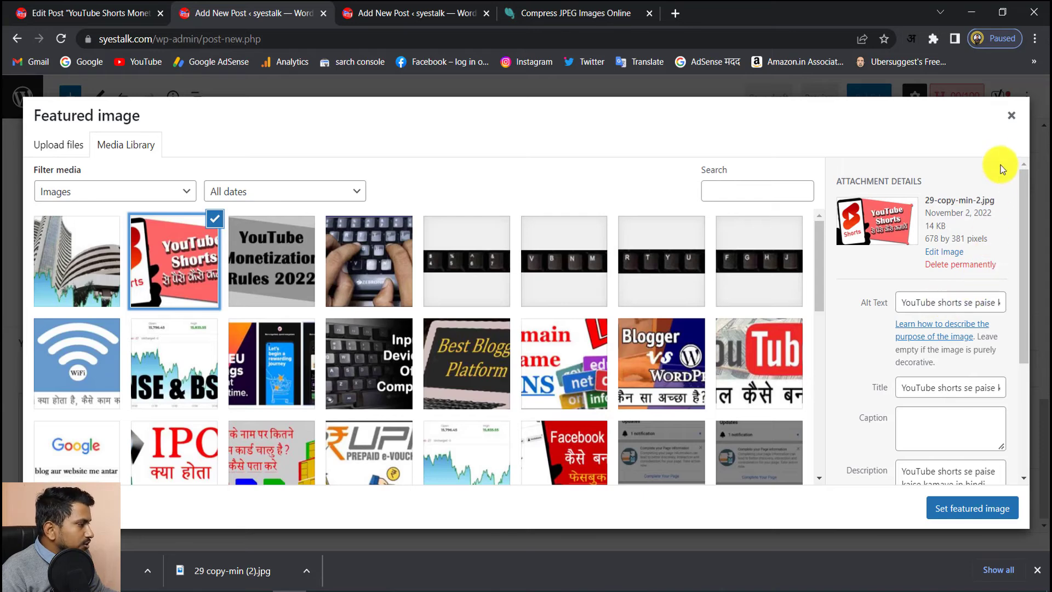
click(1011, 115)
click(274, 193)
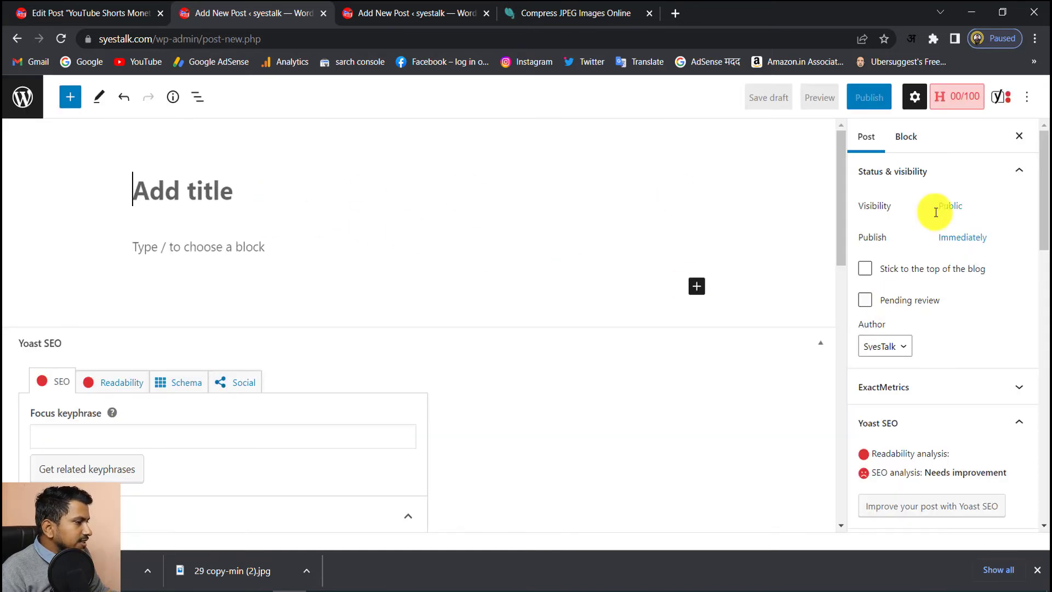
click(115, 19)
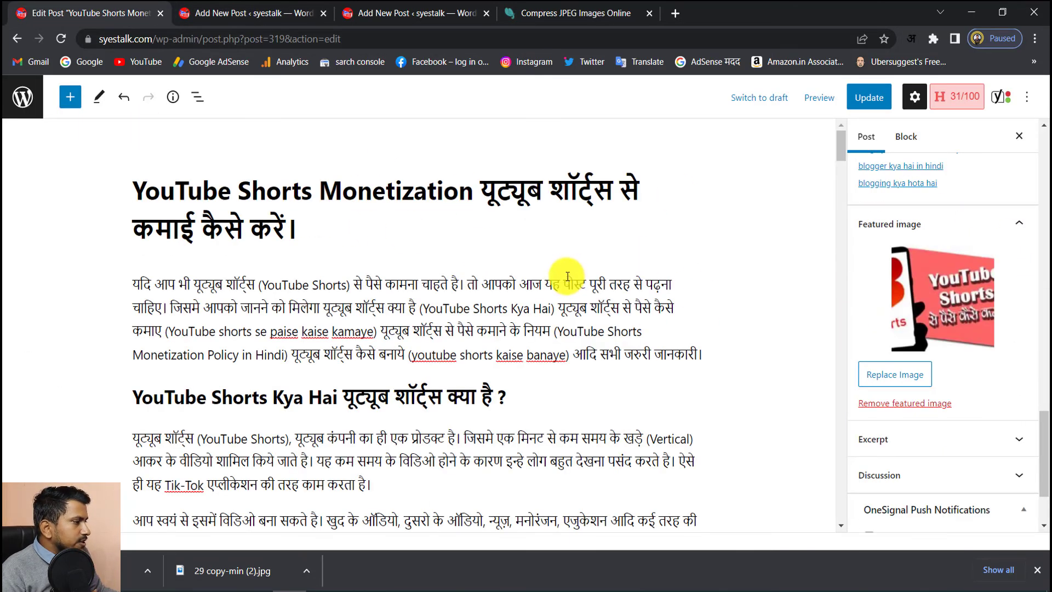
Review the YouTube Shorts article from its introduction through the embedded video to the Yoast SEO analysis, and return to the title
scroll(712, 275, down, 20)
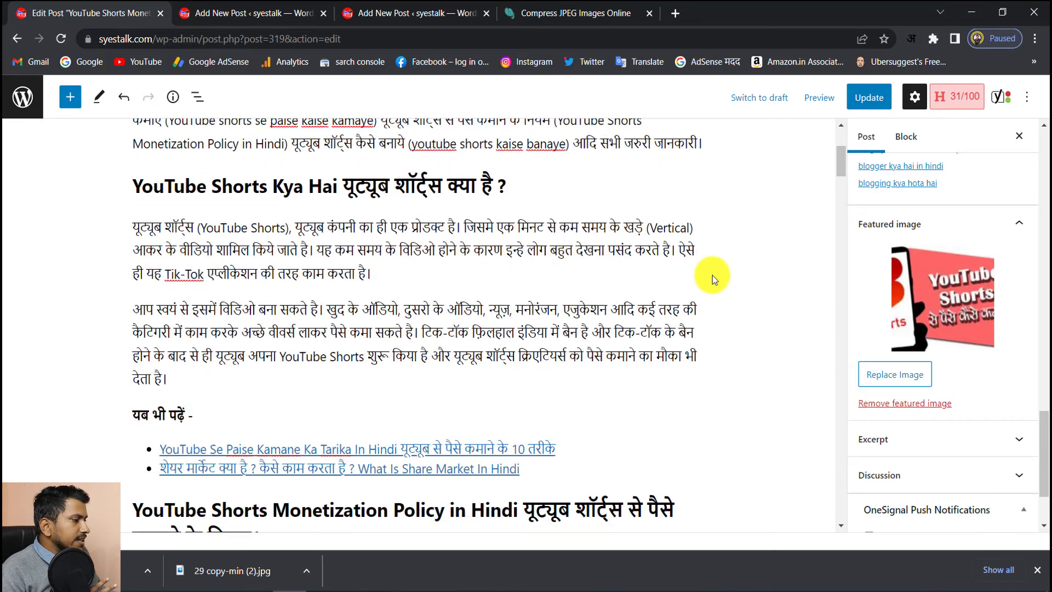
scroll(712, 275, down, 20)
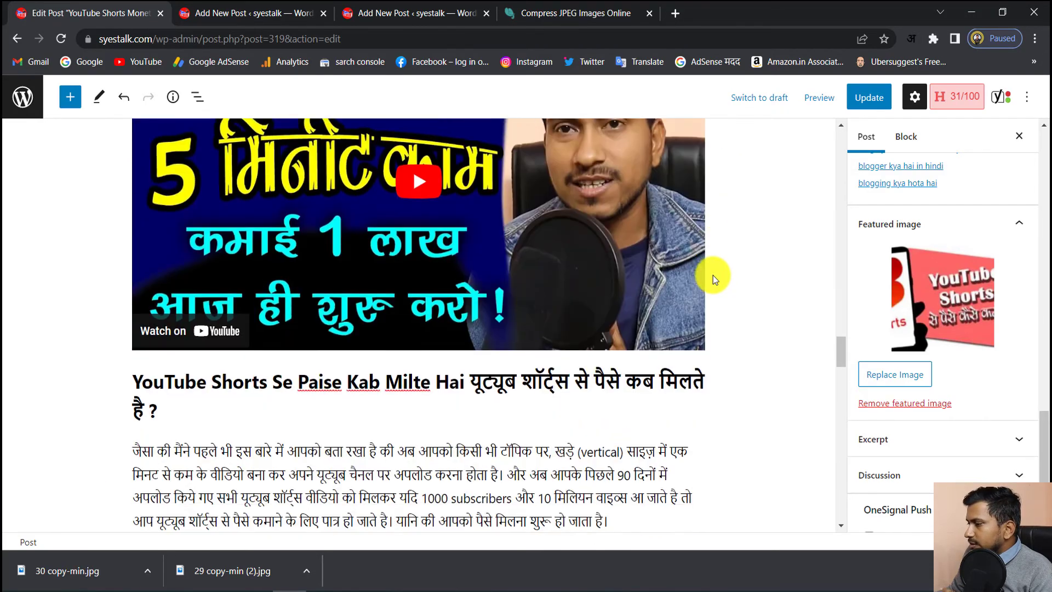
scroll(712, 275, down, 6)
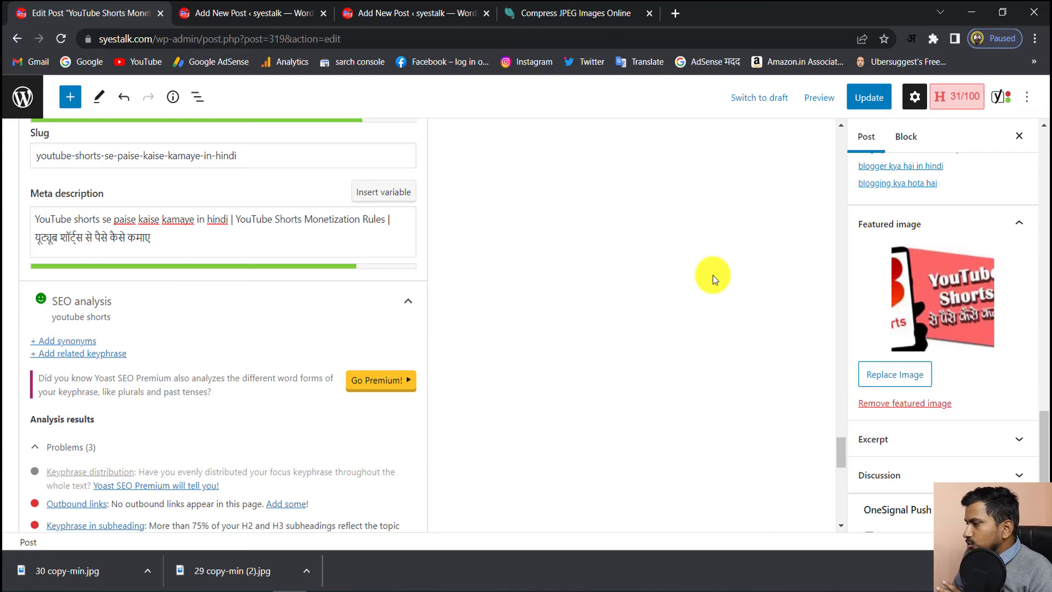
scroll(712, 275, up, 20)
scroll(712, 275, up, 10)
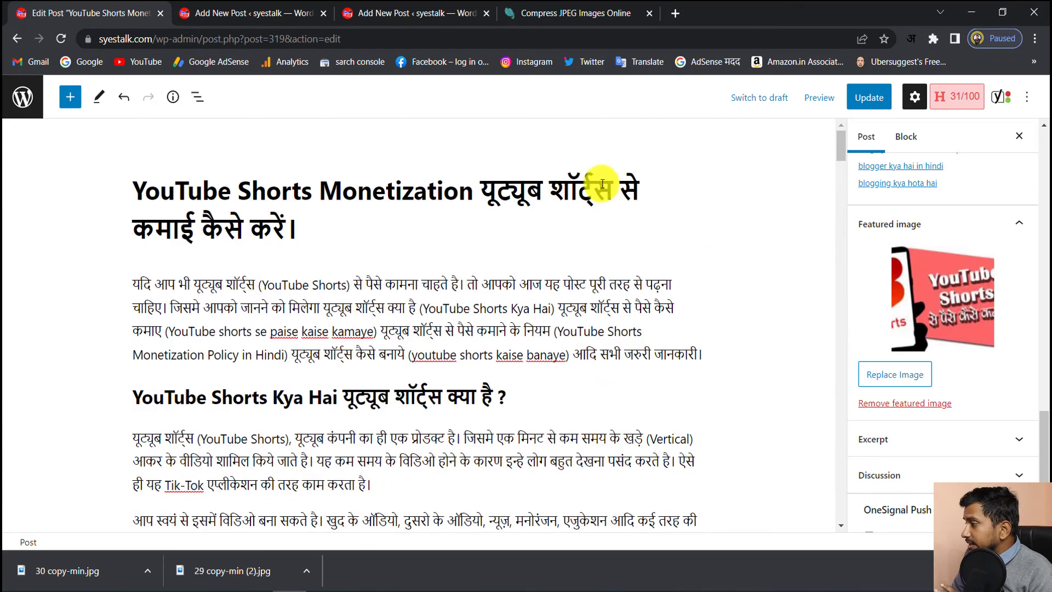
Check the post's status and visibility settings and update the published YouTube Shorts post
scroll(980, 267, up, 15)
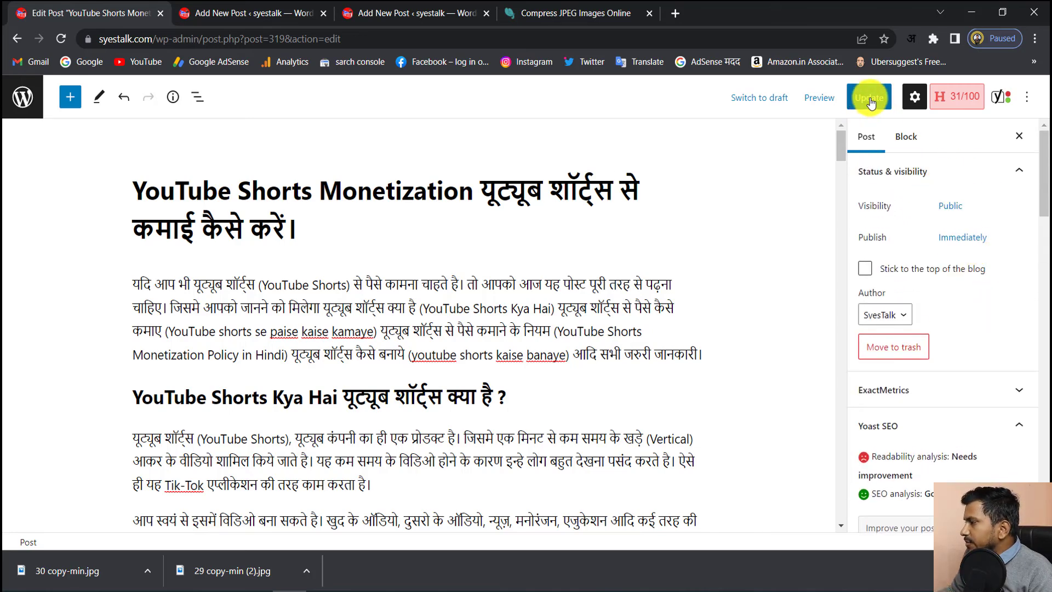
click(954, 214)
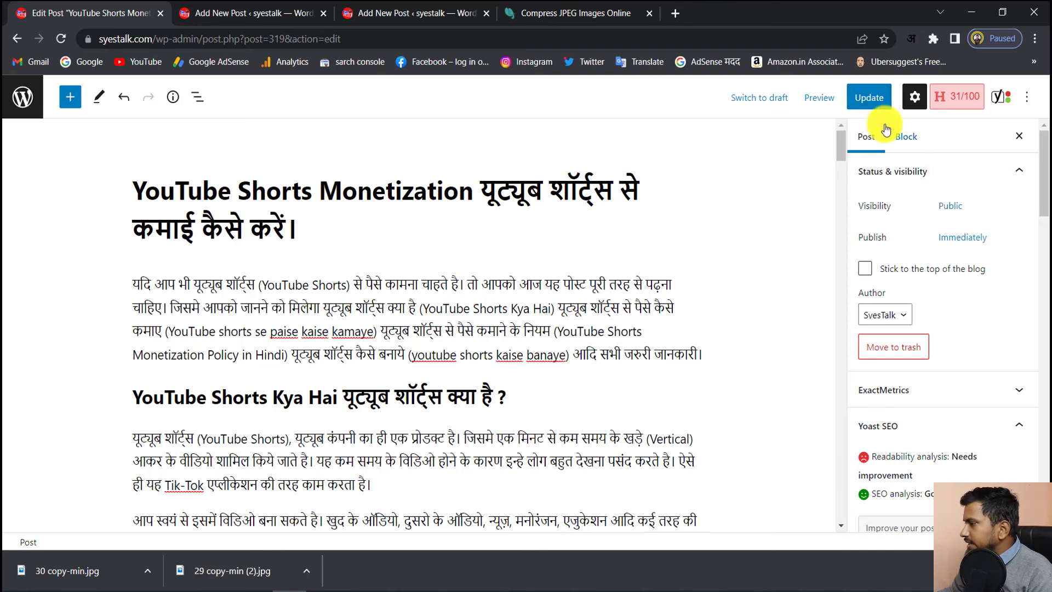
click(871, 99)
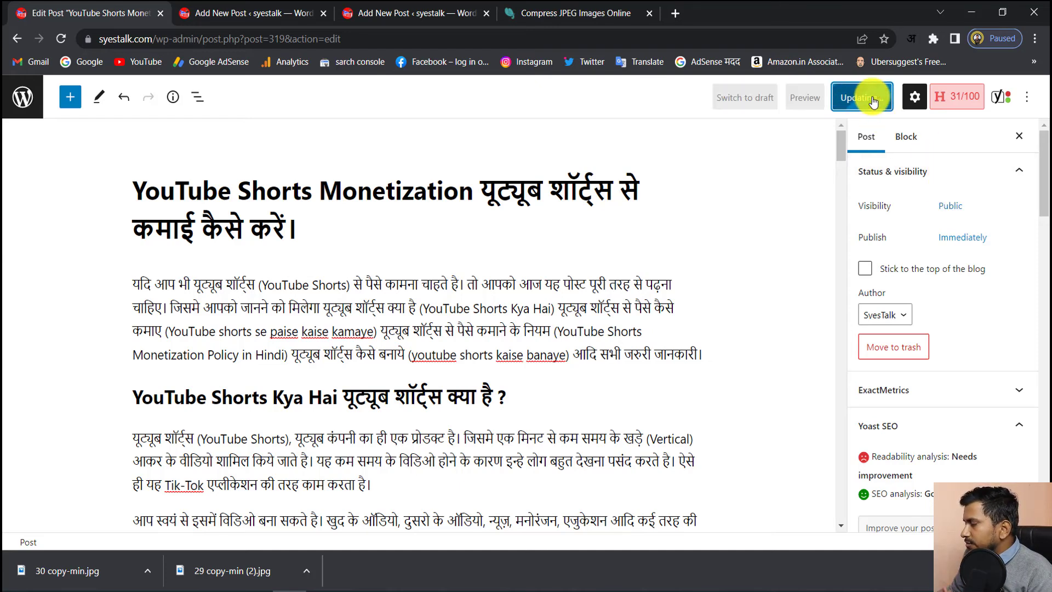